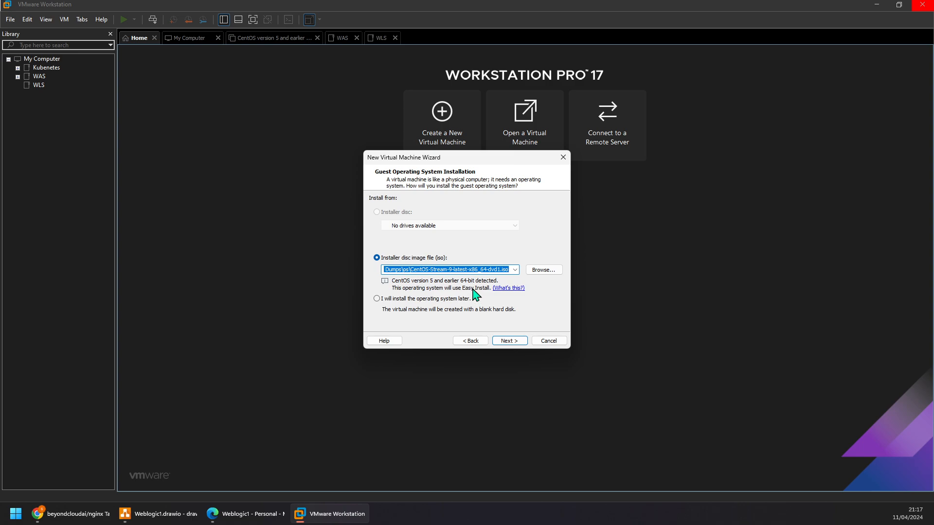
- Accept the CentOS Stream 9 ISO and fill in the Easy Install account with full name wlsuser, user name wls and the confirmed account password
left_click(509, 341)
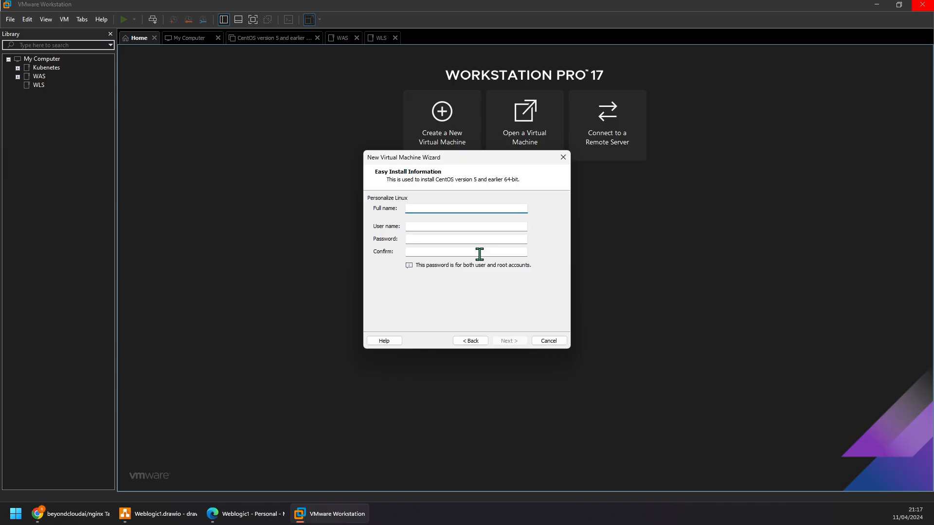
type("wlsuser")
key("Tab")
type("wl")
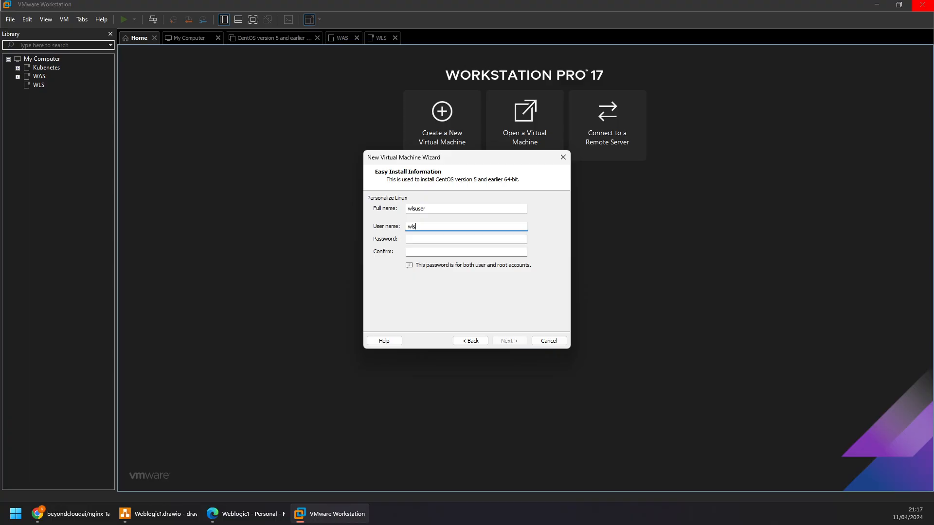
key("Tab")
key("Tab")
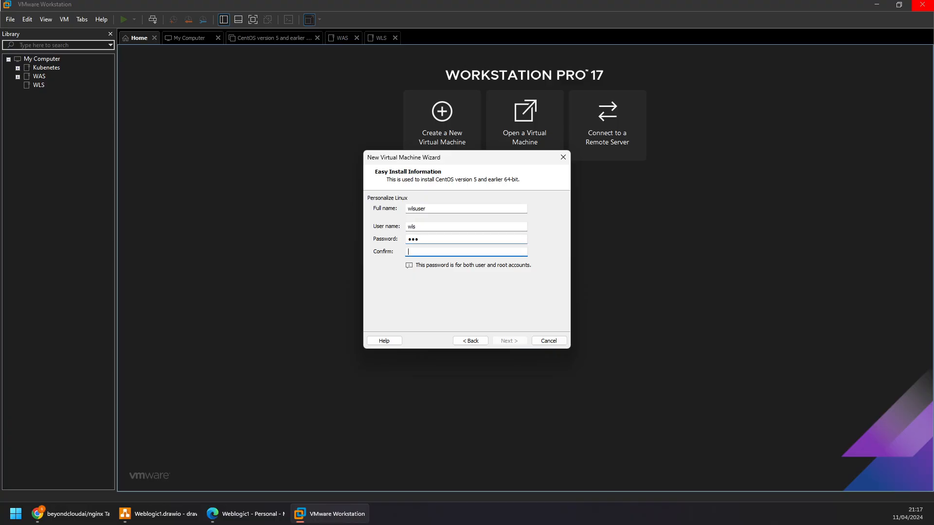
type("•••")
left_click(508, 341)
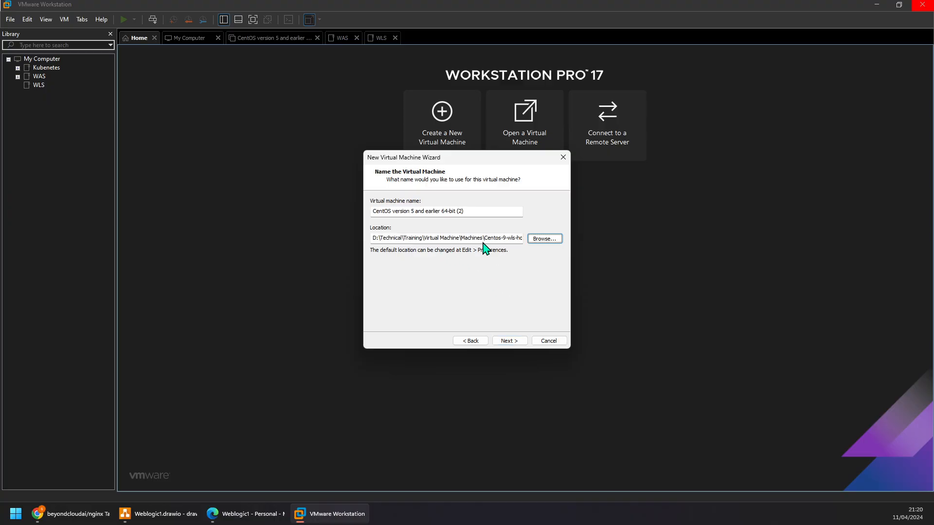
- Name the virtual machine Centos-9-wls-host1 after its location folder and accept a 50 GB disk split into multiple files
left_click(473, 211)
left_click_drag(473, 212, 340, 204)
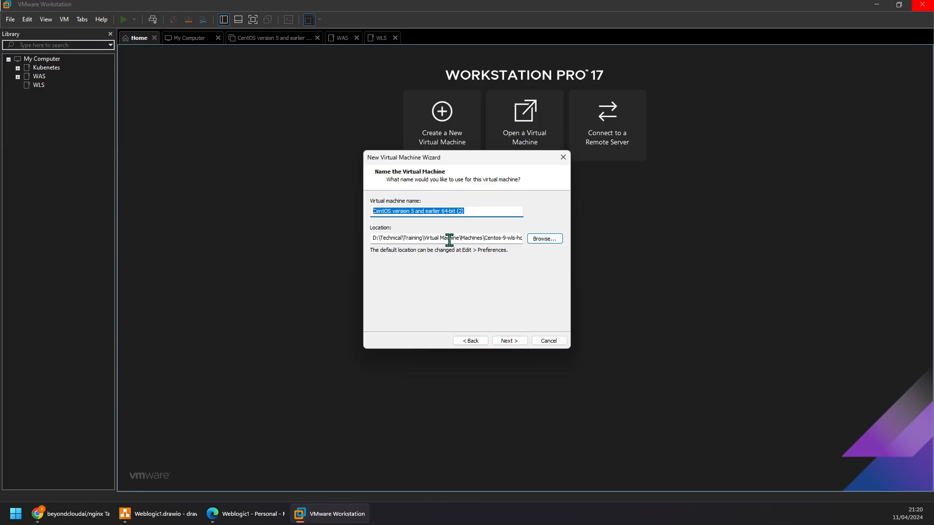
left_click_drag(486, 239, 528, 239)
key("ctrl+c")
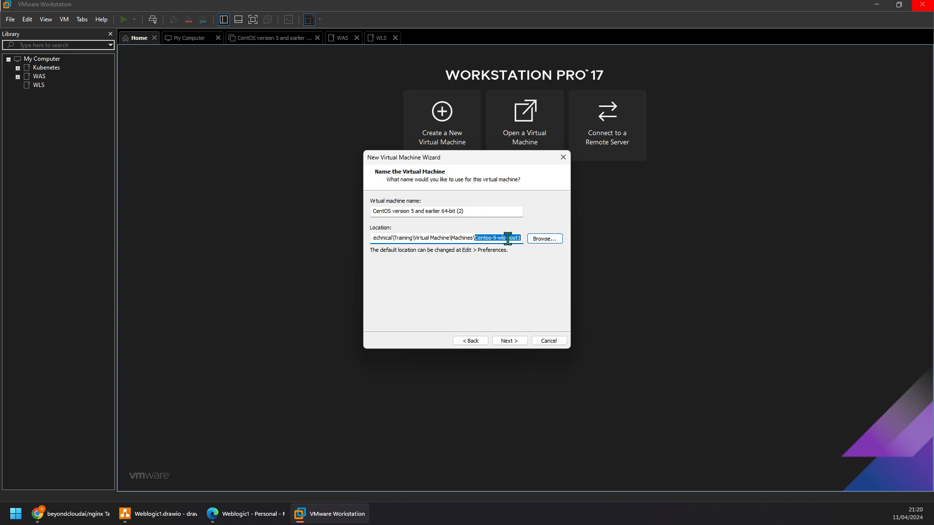
left_click_drag(463, 211, 380, 204)
key("ctrl+v")
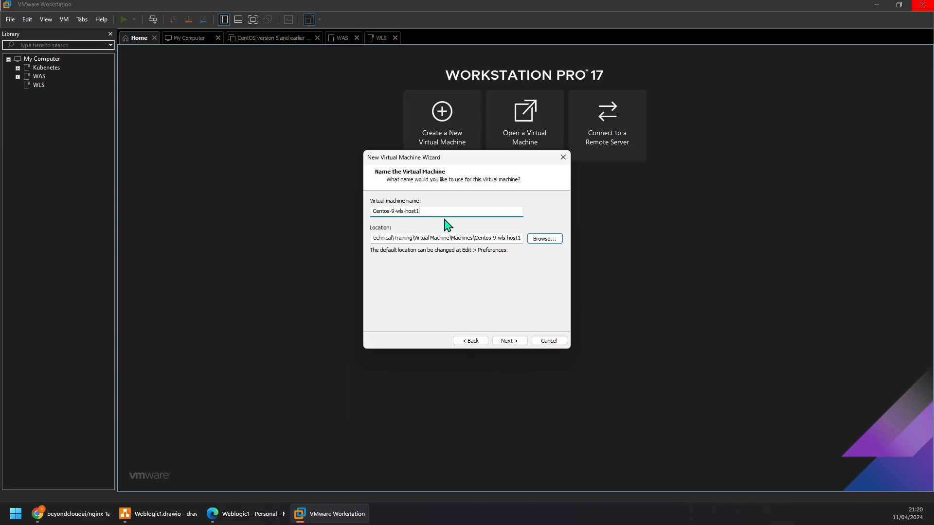
left_click(510, 341)
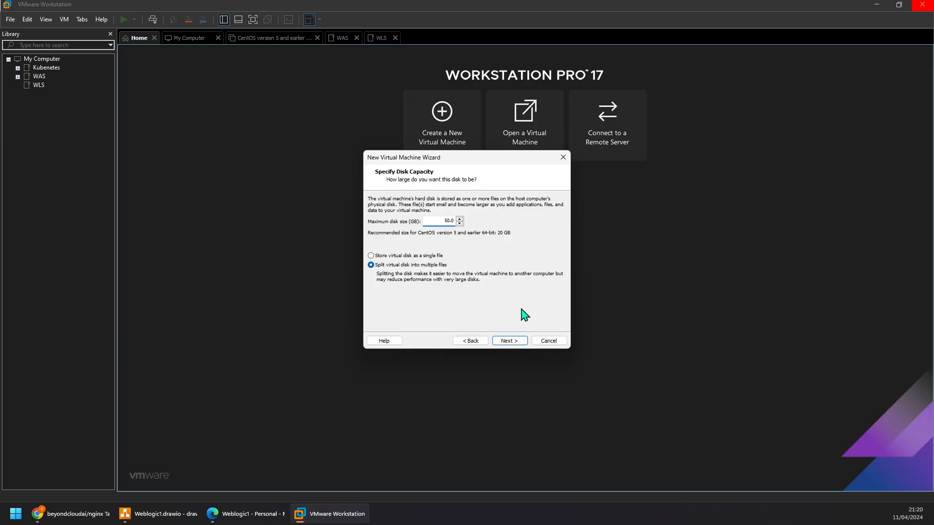
left_click(519, 343)
left_click(523, 343)
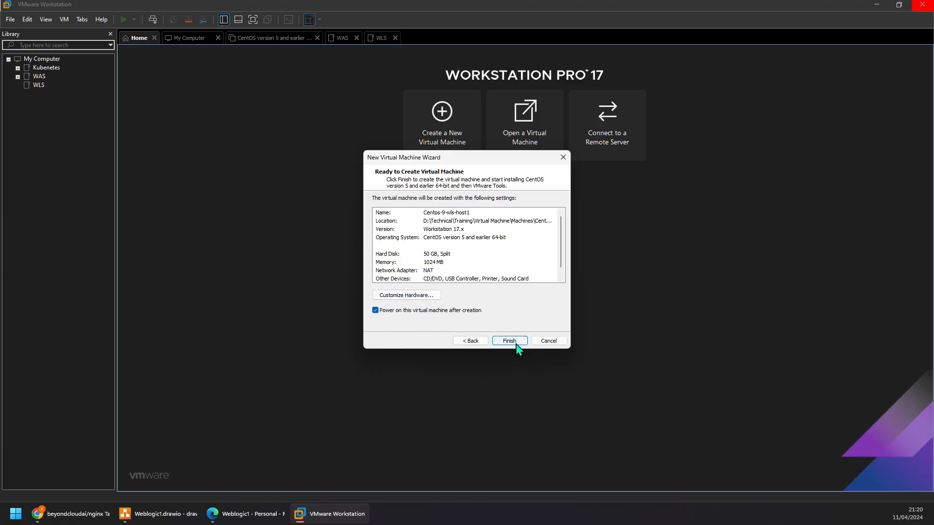
- Customize the virtual machine's hardware with 4096 MB of memory, 2 processors and 2 cores per processor
left_click(420, 296)
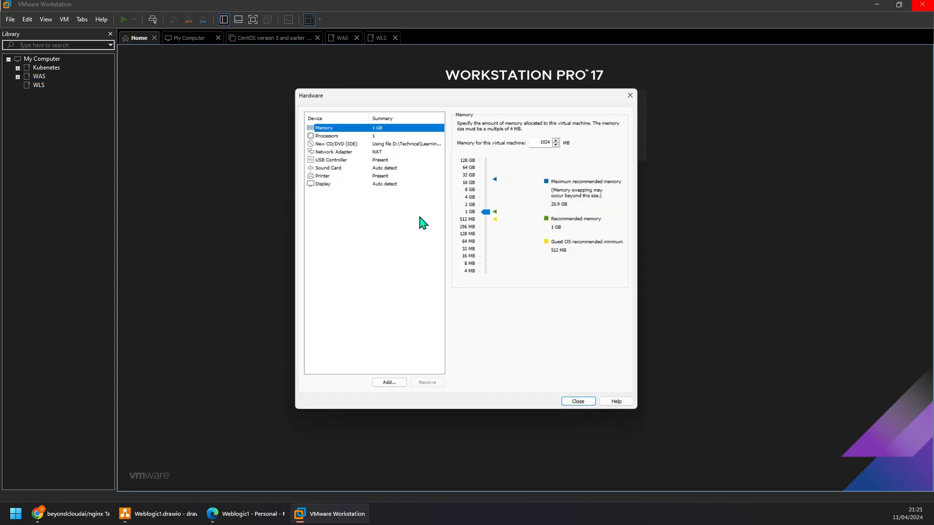
left_click_drag(486, 212, 488, 197)
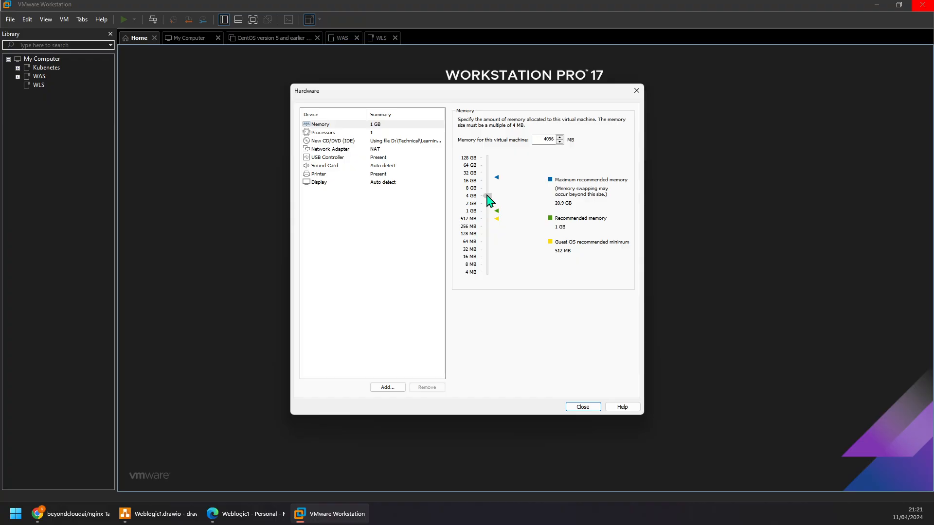
left_click(345, 133)
left_click(555, 122)
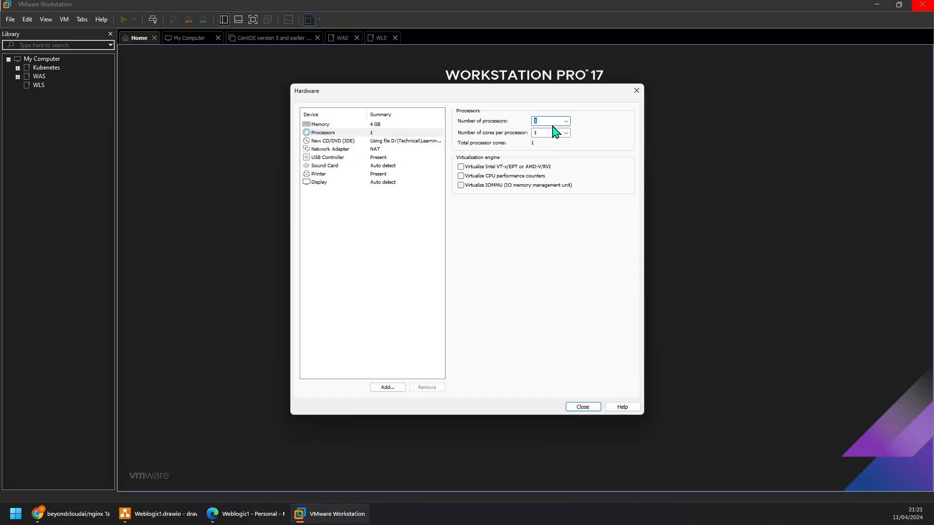
left_click(566, 121)
left_click(559, 136)
left_click(565, 132)
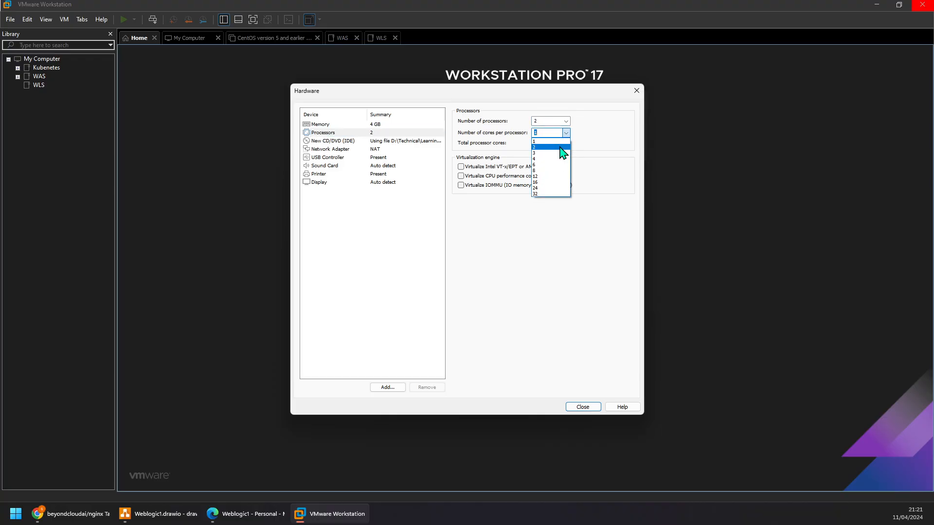
left_click(540, 147)
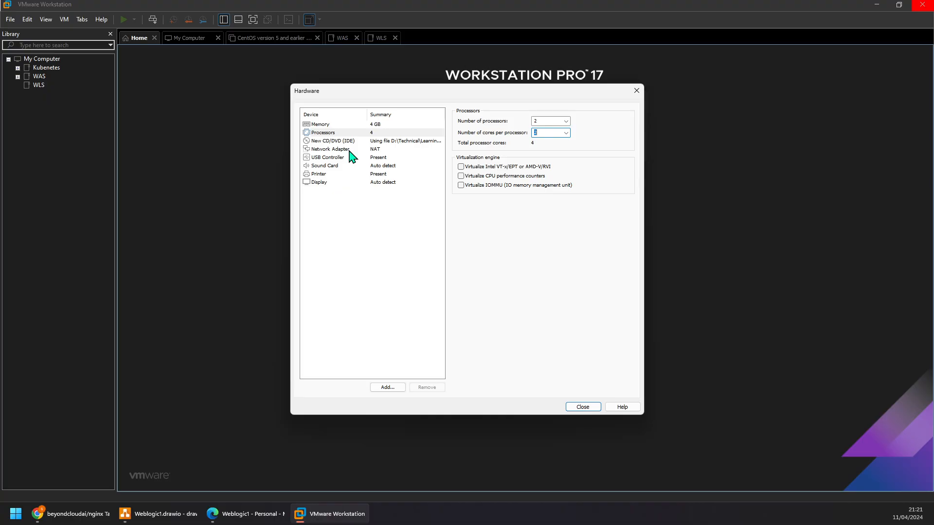
- Review the processor and memory settings, then finish creating the virtual machine so that it powers on
left_click(350, 131)
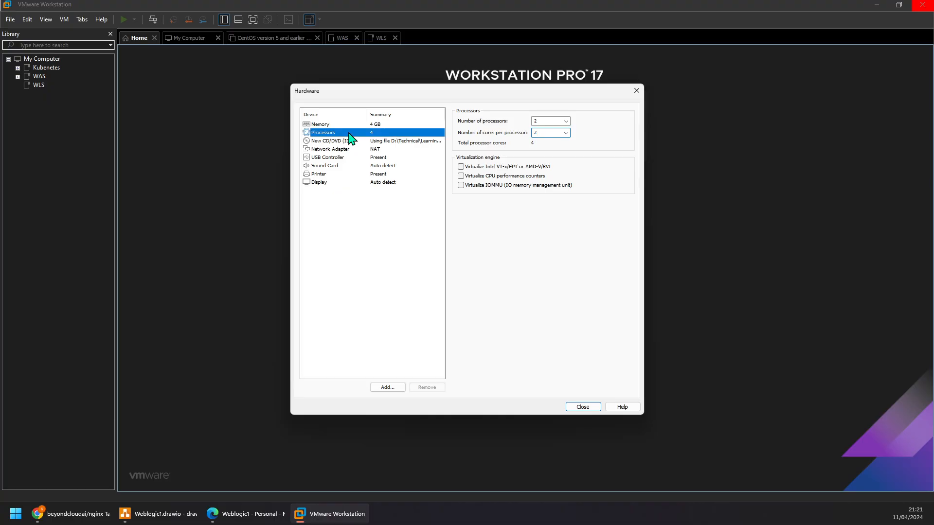
left_click(351, 125)
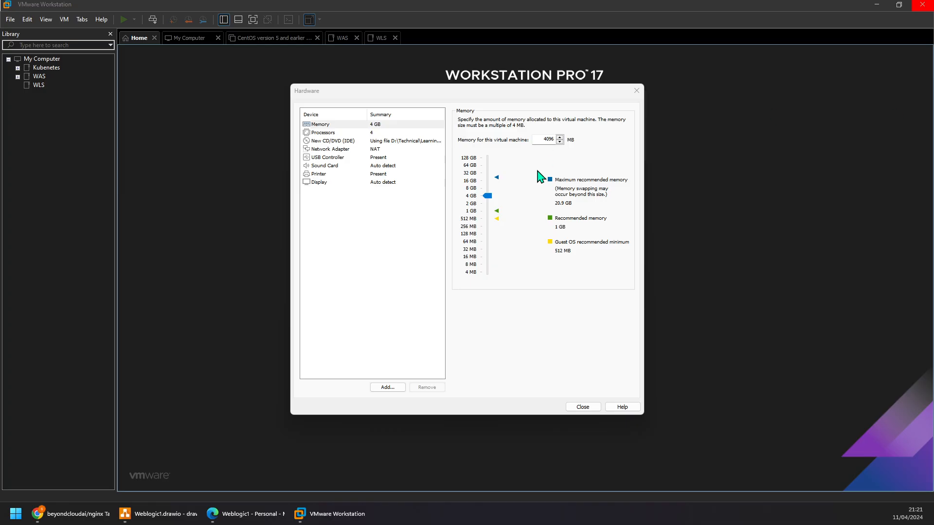
left_click(583, 407)
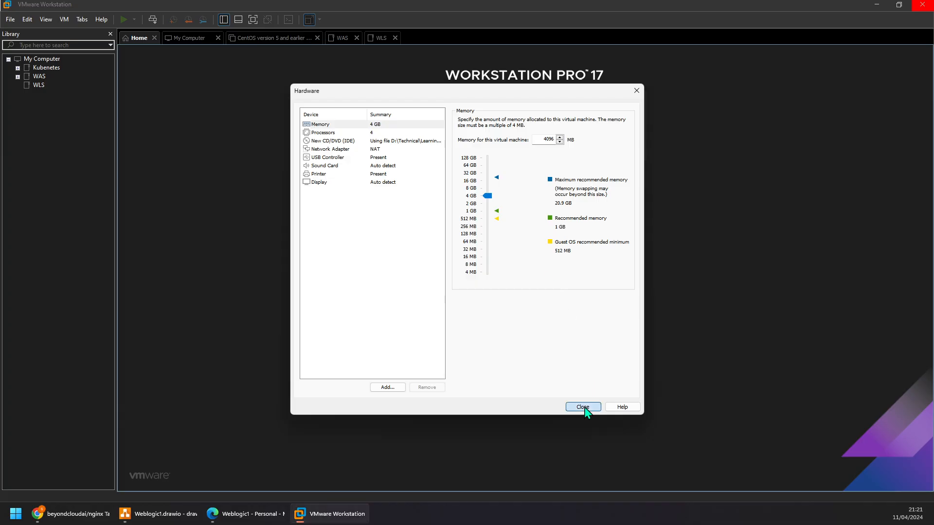
left_click(583, 407)
left_click(500, 342)
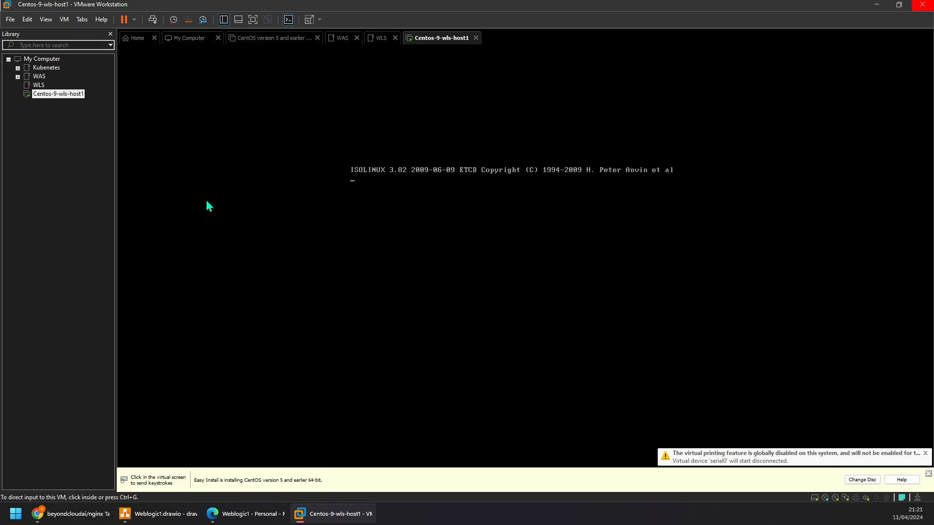
- Close the open views of the CentOS version 5 machine, WAS, WLS and My Computer
left_click(317, 39)
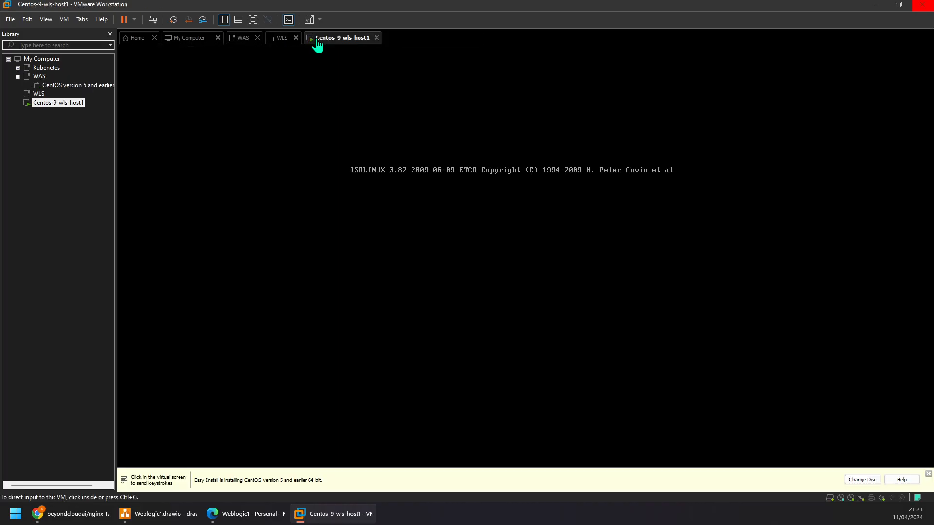
left_click(260, 40)
left_click(257, 38)
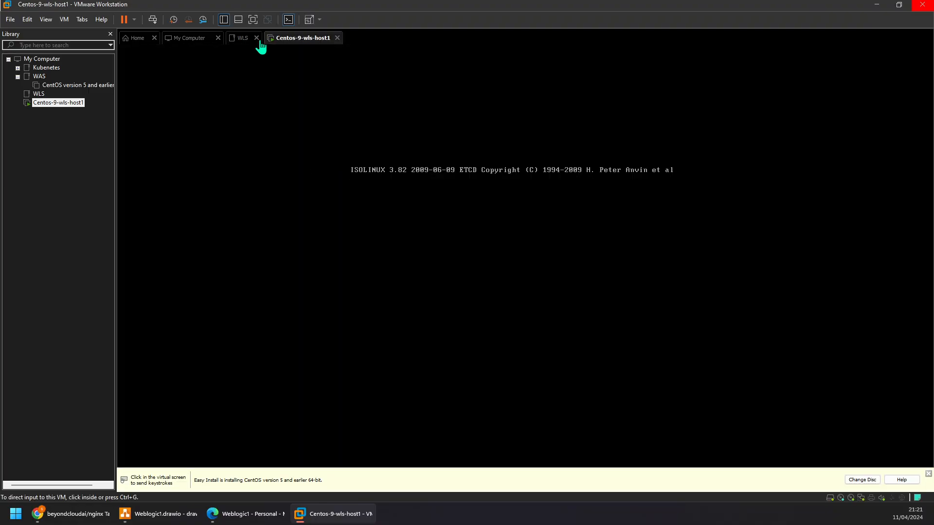
left_click(256, 38)
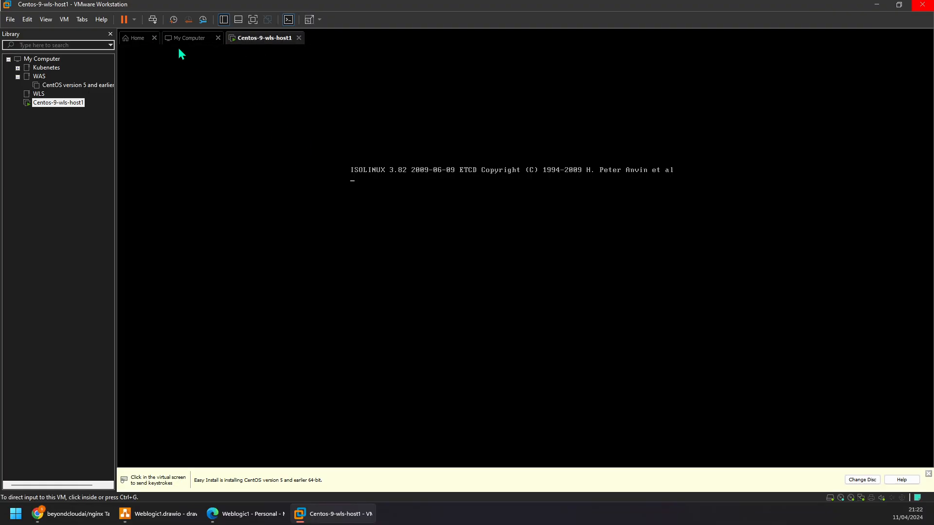
left_click(218, 38)
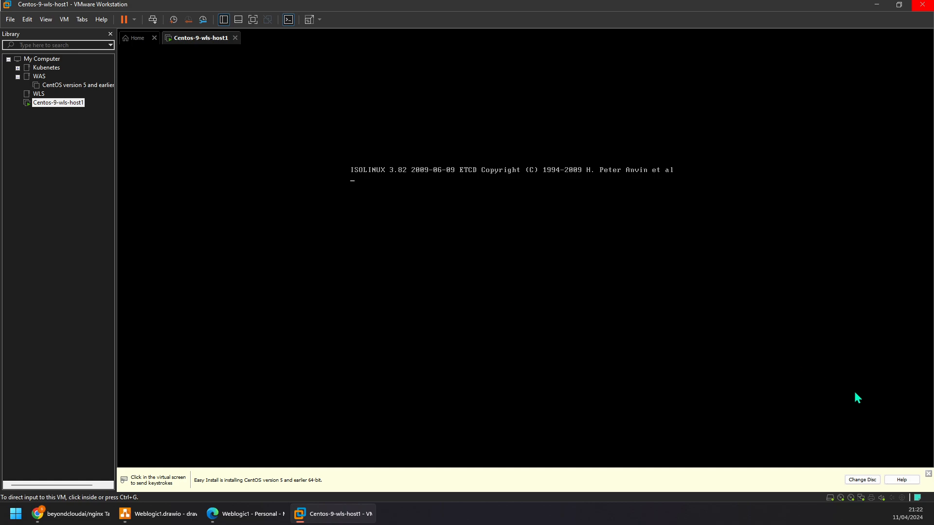
- Dismiss the Easy Install notice and collapse the WAS folder in the library
left_click(928, 474)
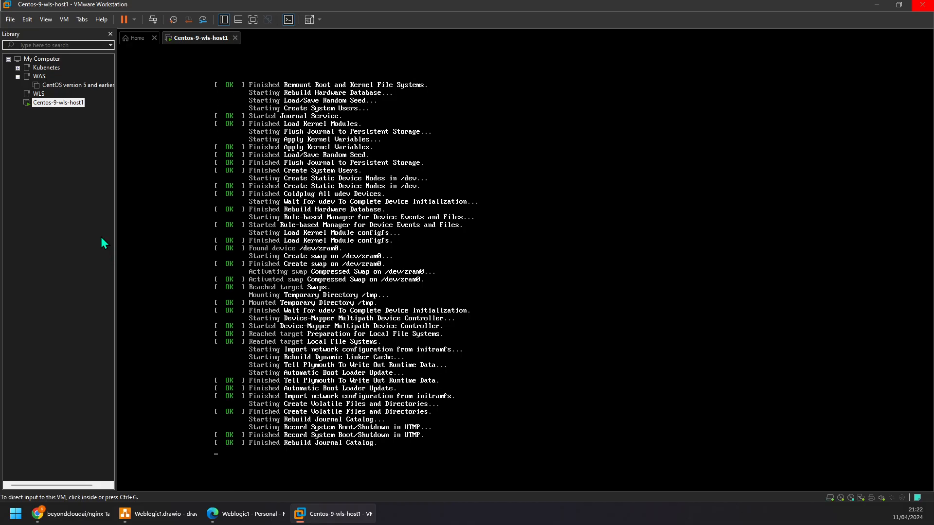
left_click(17, 77)
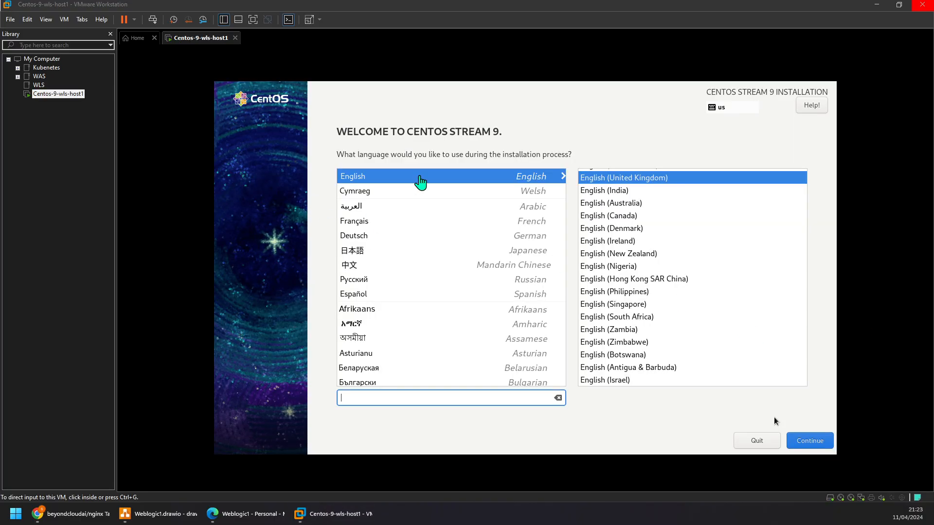
left_click(774, 418)
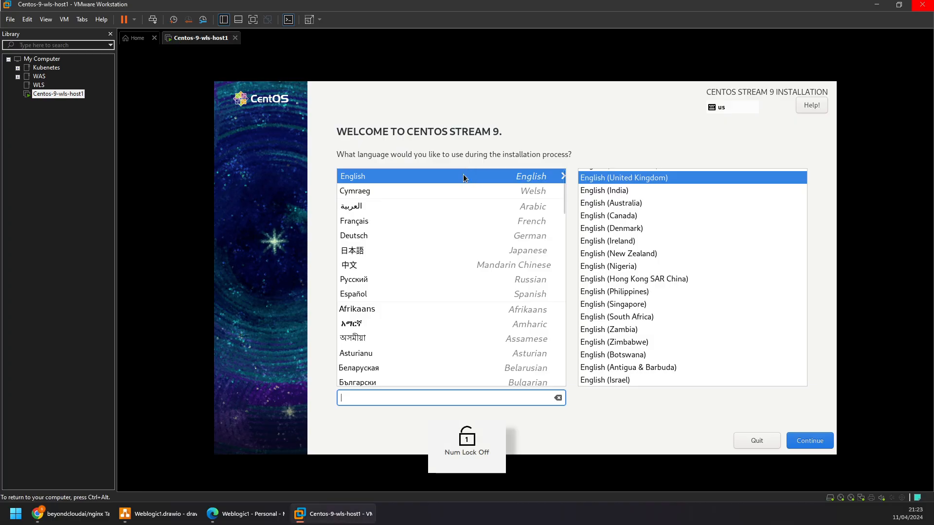
left_click(477, 179)
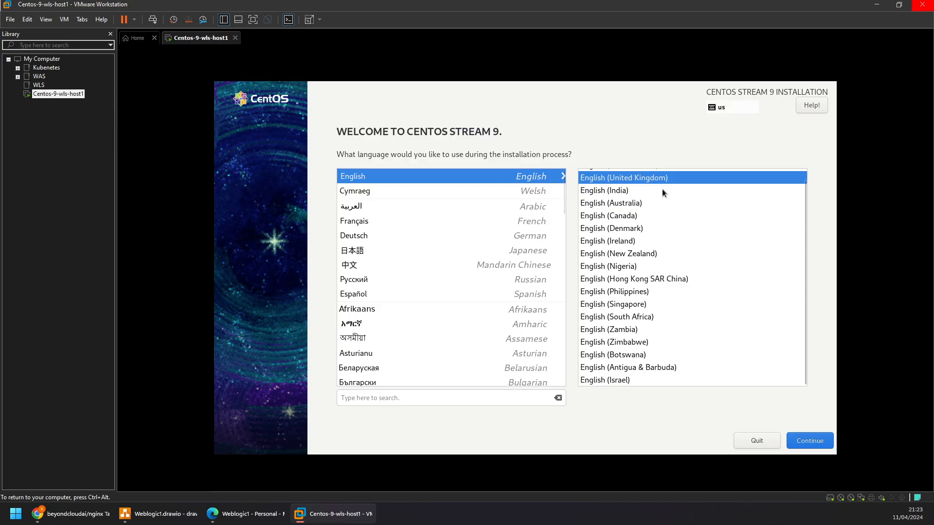
left_click(628, 192)
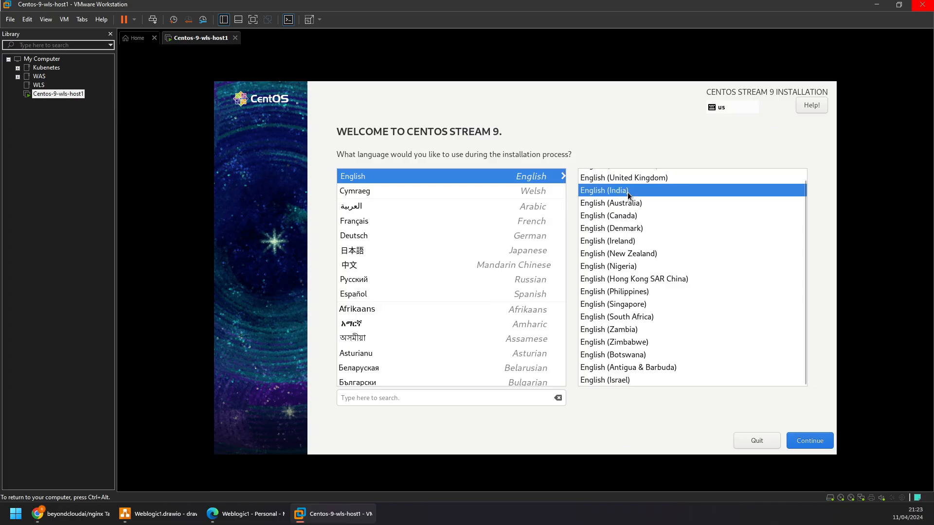
scroll(639, 213, "up", 1)
left_click(636, 190)
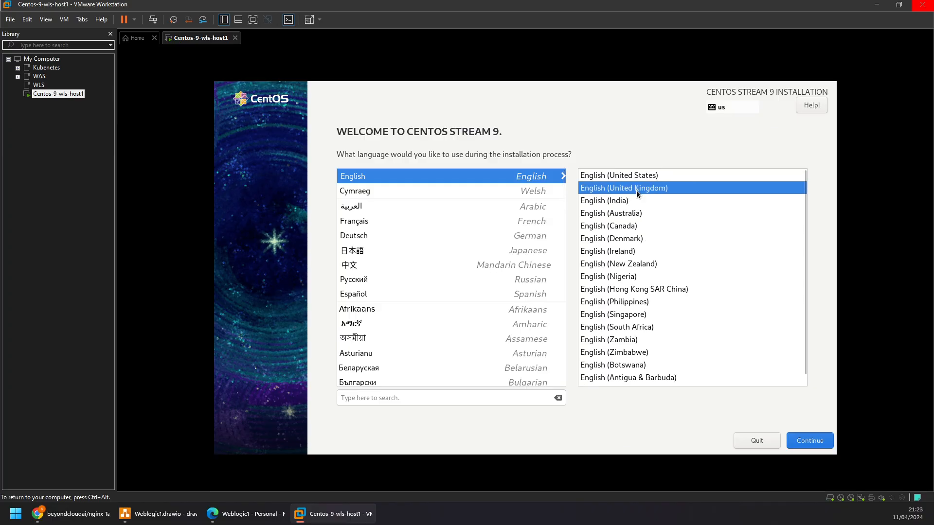
left_click(639, 177)
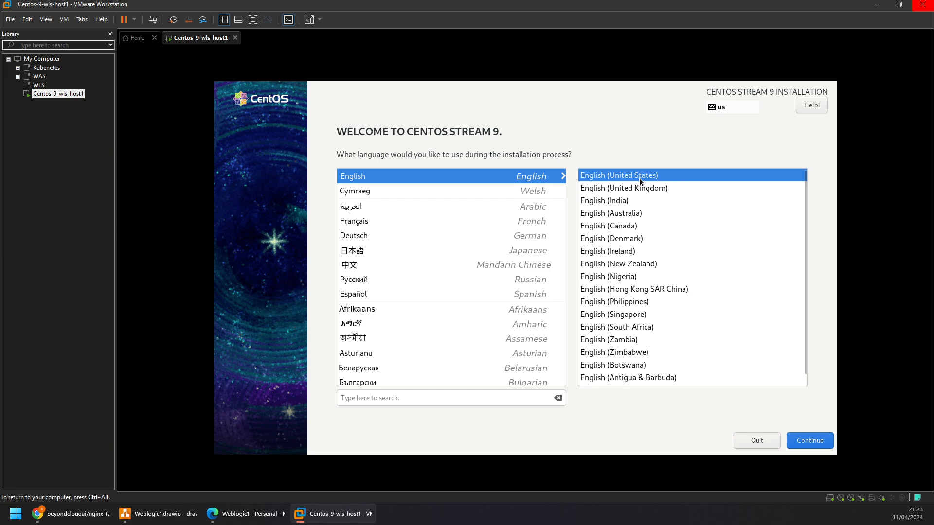
left_click(641, 212)
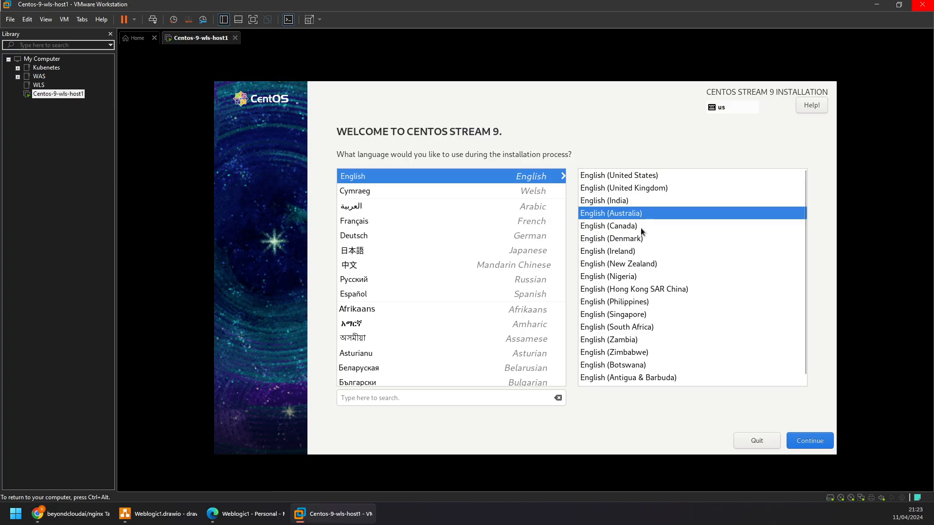
left_click(641, 226)
left_click(641, 251)
left_click(643, 242)
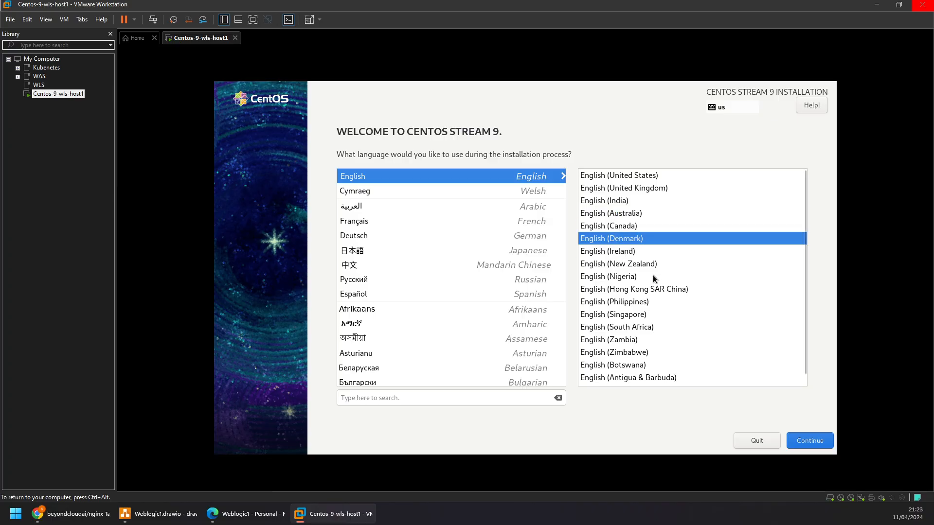
- Choose English (United Kingdom) as the installation language and continue to the installation summary
left_click(646, 188)
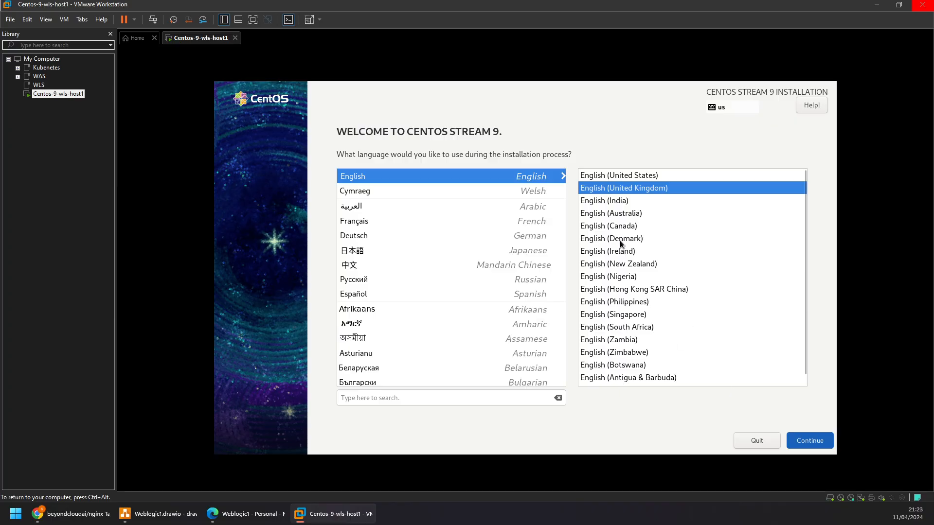
key("Return")
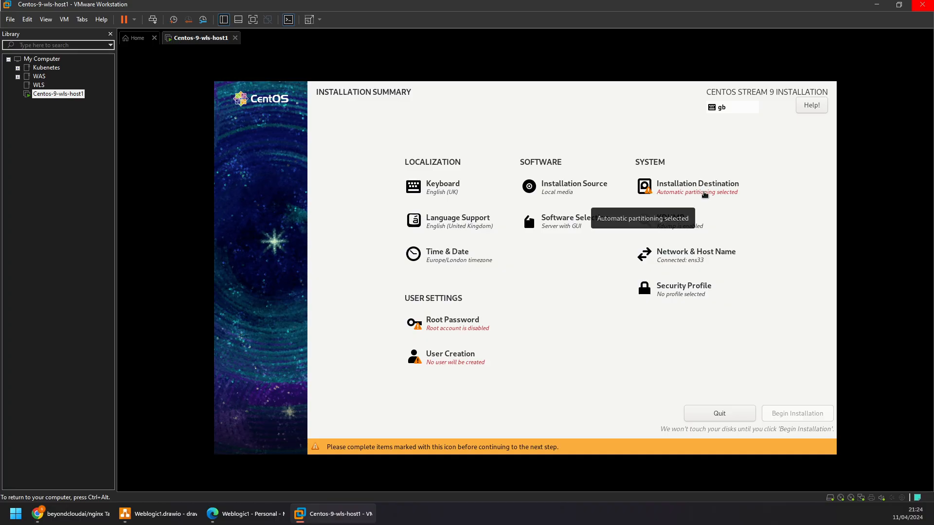
- Set the installation destination to the 50 GiB VMware virtual disk with automatic storage configuration
left_click(704, 194)
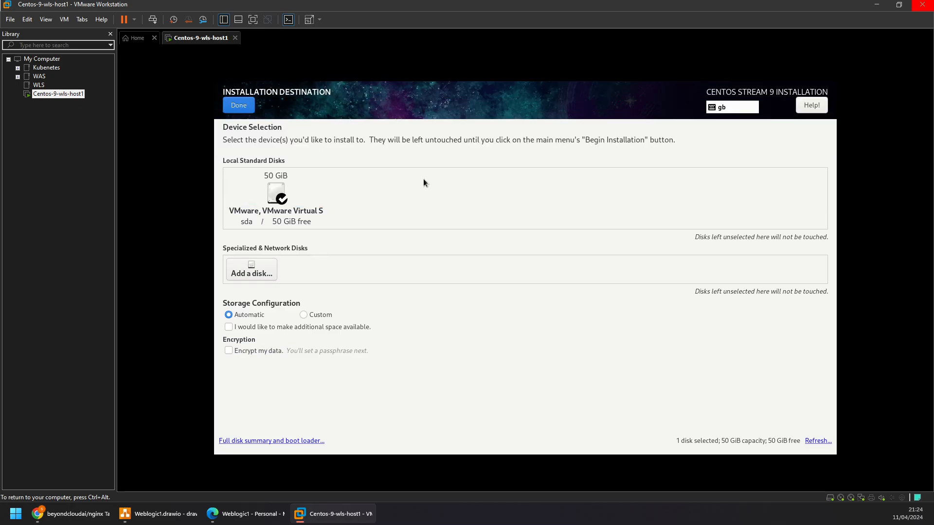
left_click(279, 213)
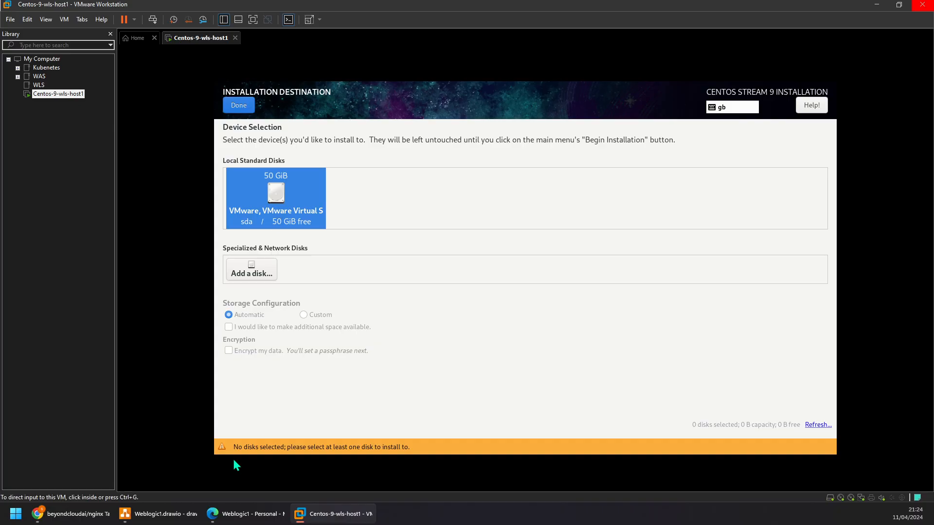
left_click(280, 224)
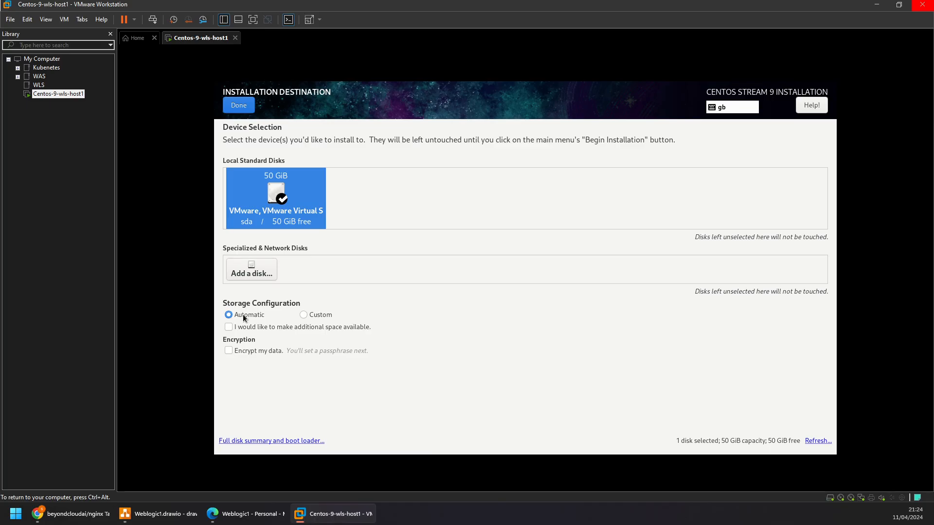
left_click(244, 106)
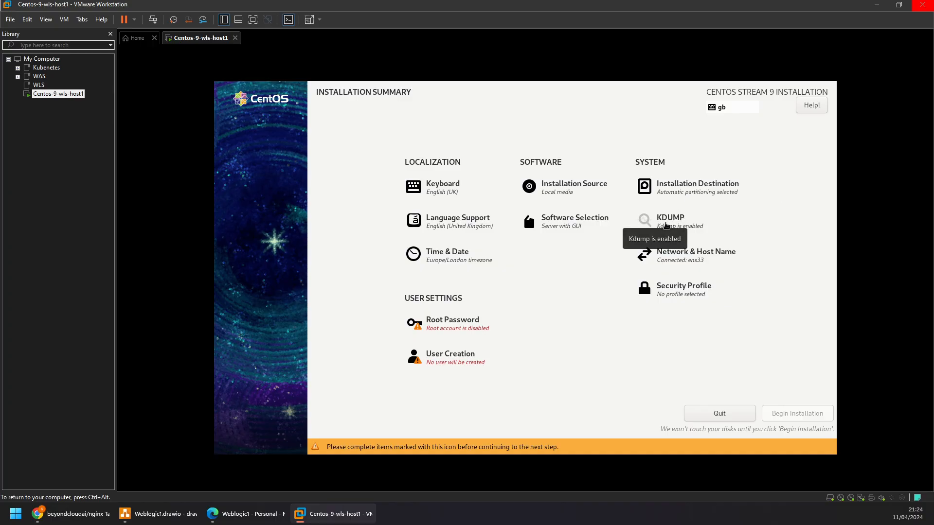
- Disable kdump for the new system and return to the installation summary
left_click(670, 221)
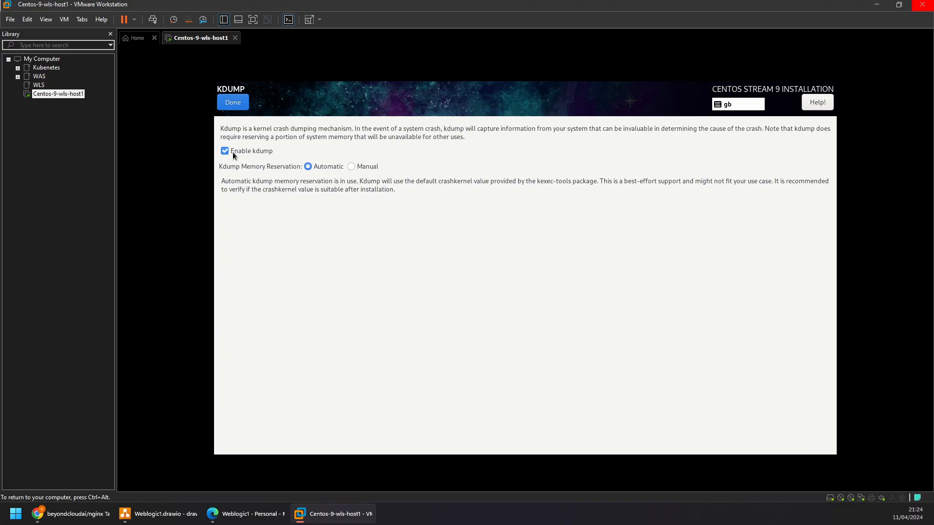
left_click(232, 152)
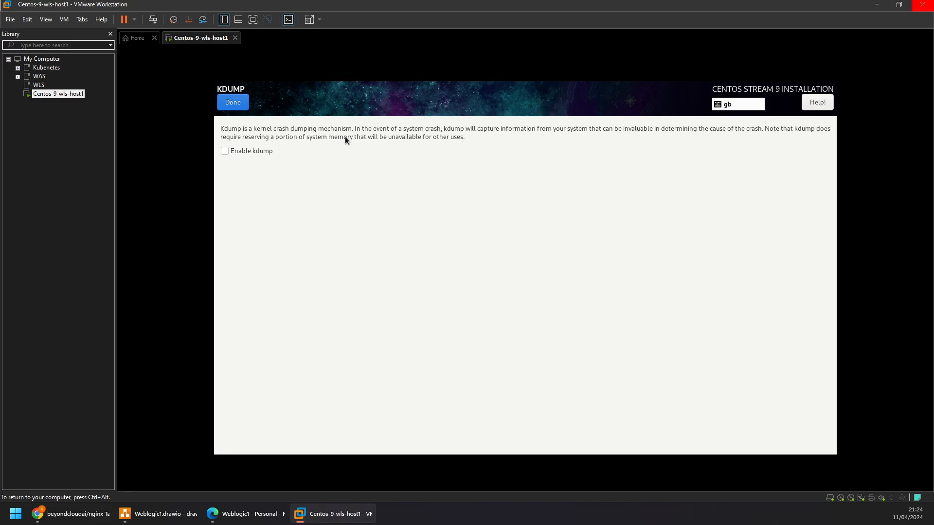
left_click(241, 108)
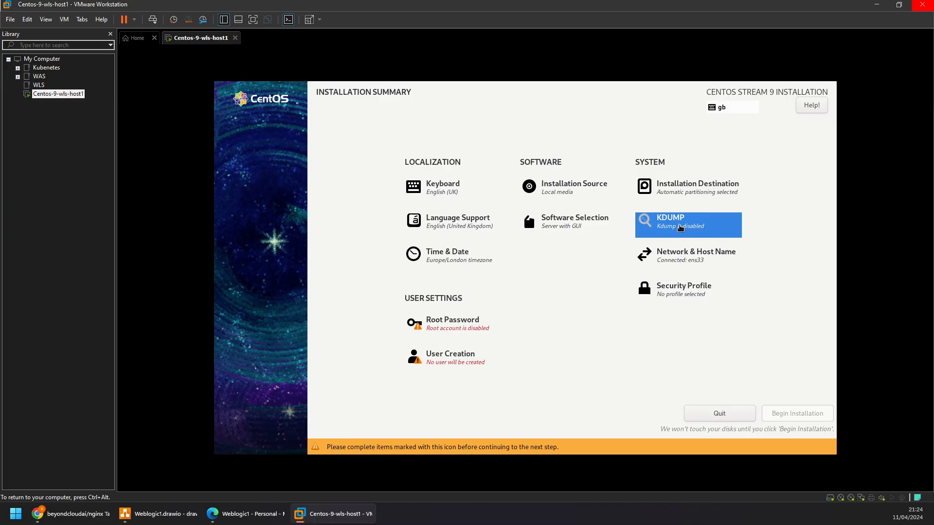
- Set the system's host name to wls-host1 in the network settings and apply it
left_click(680, 260)
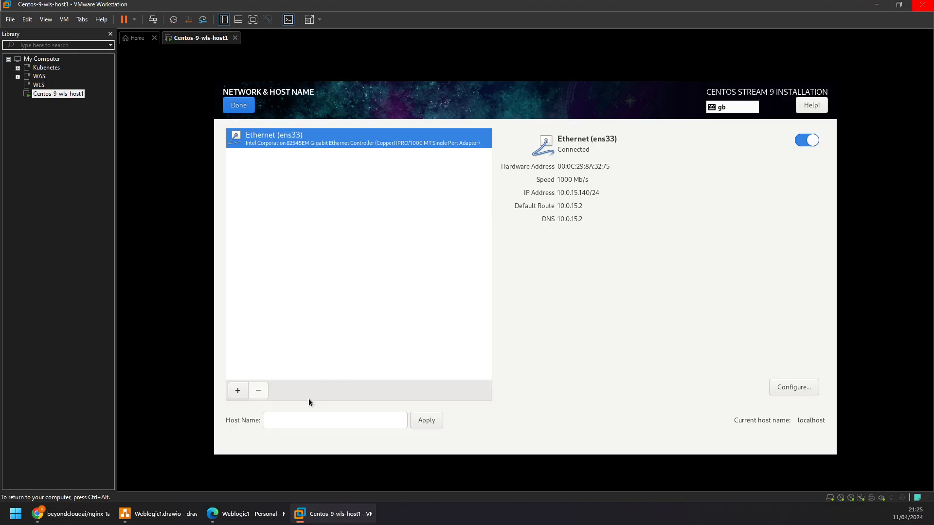
left_click(293, 418)
type("wls-host1")
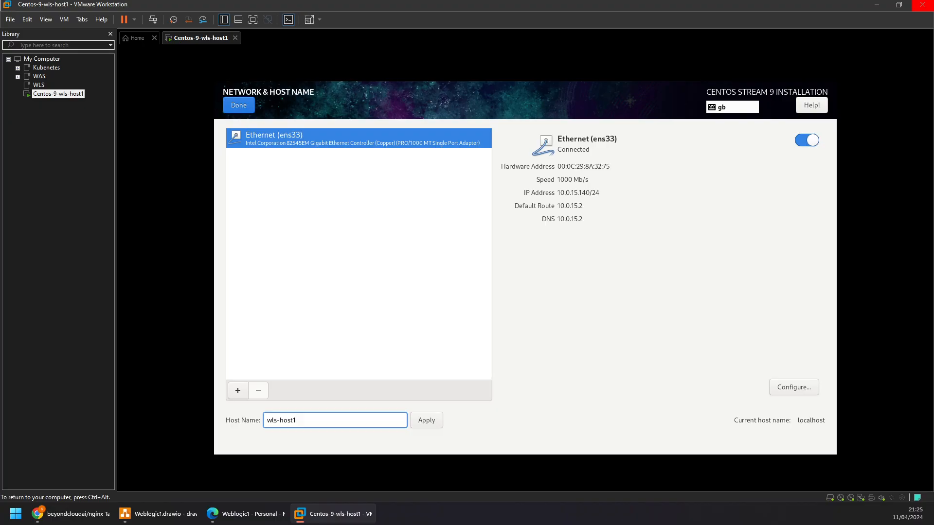
key("Num_Lock")
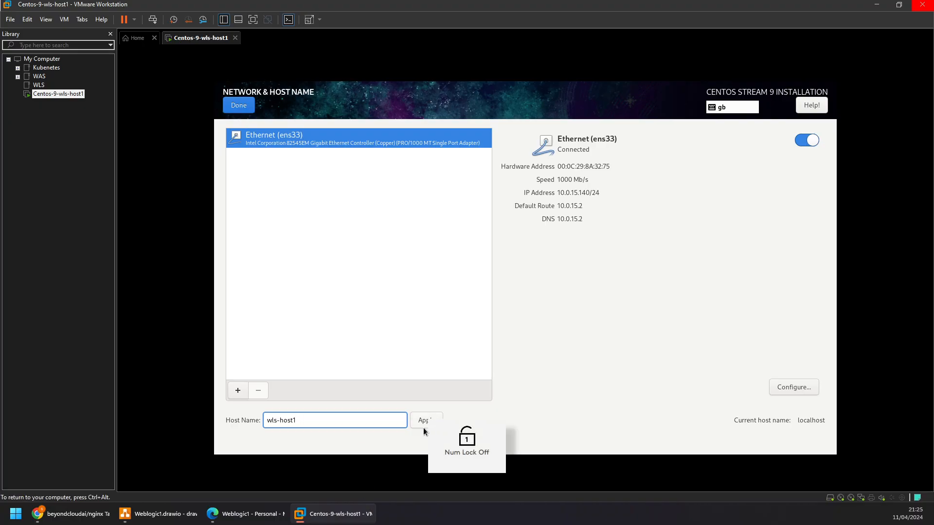
left_click(423, 426)
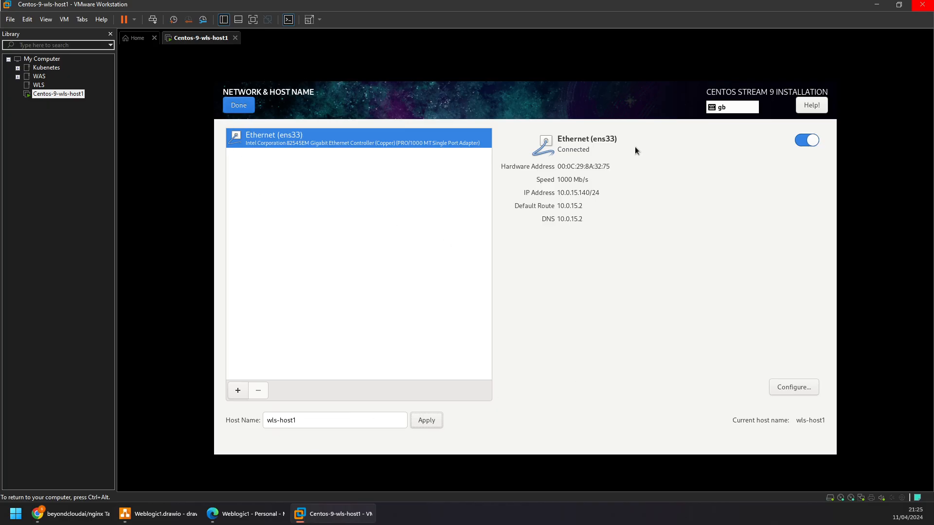
- Check the ens33 connection settings and the available security profiles without changing anything
left_click(793, 389)
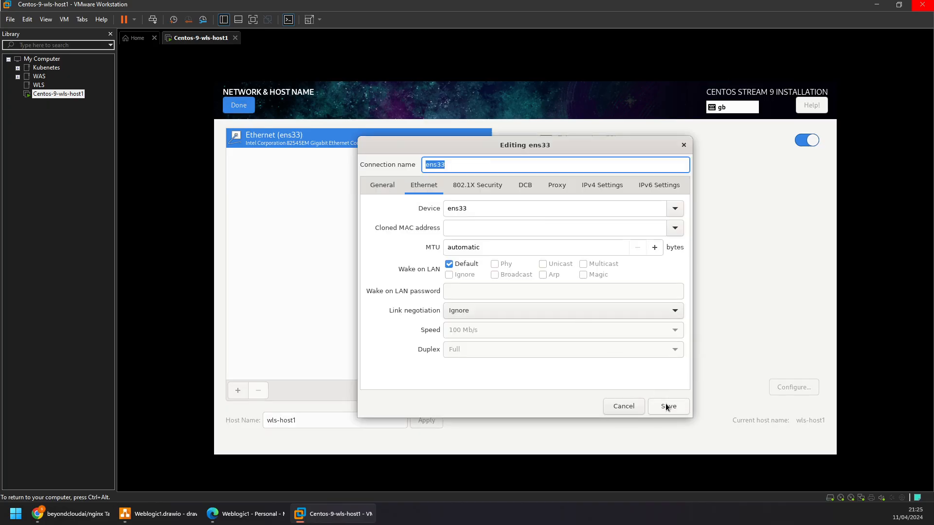
left_click(615, 407)
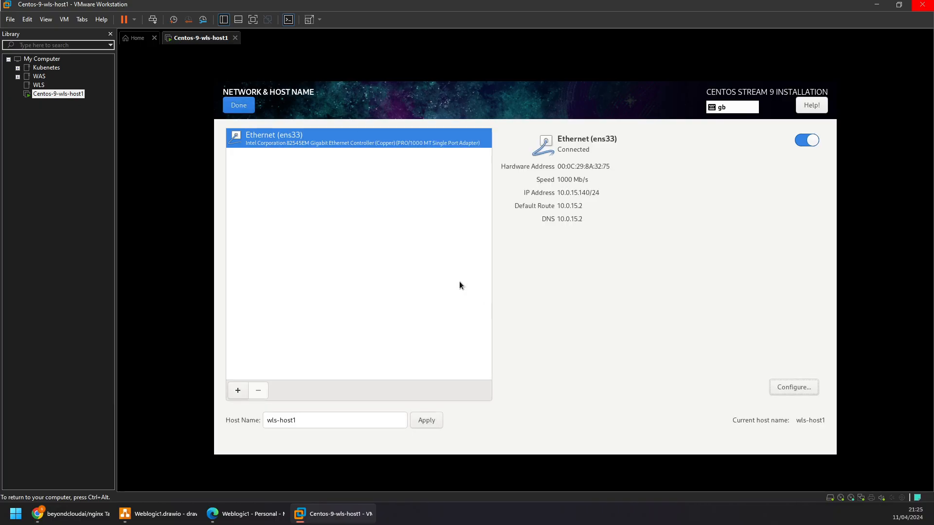
left_click(226, 105)
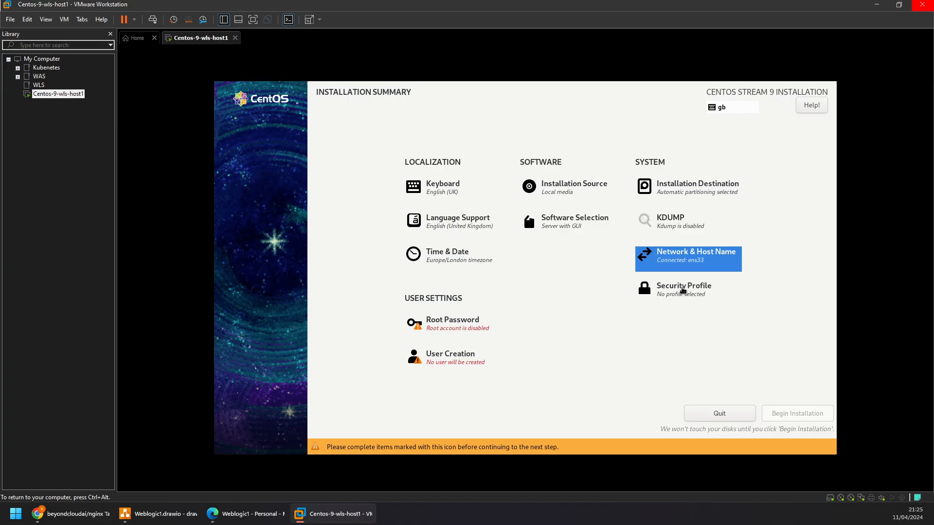
left_click(682, 290)
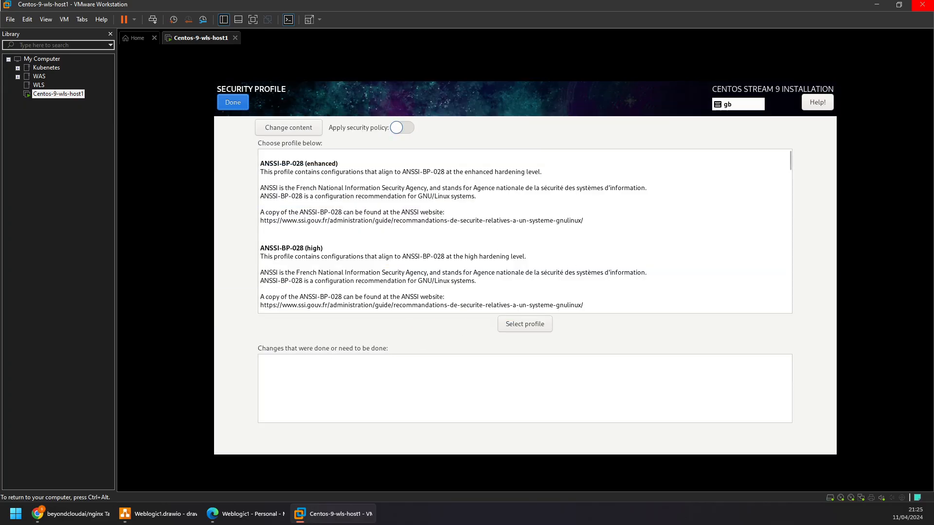
left_click(225, 105)
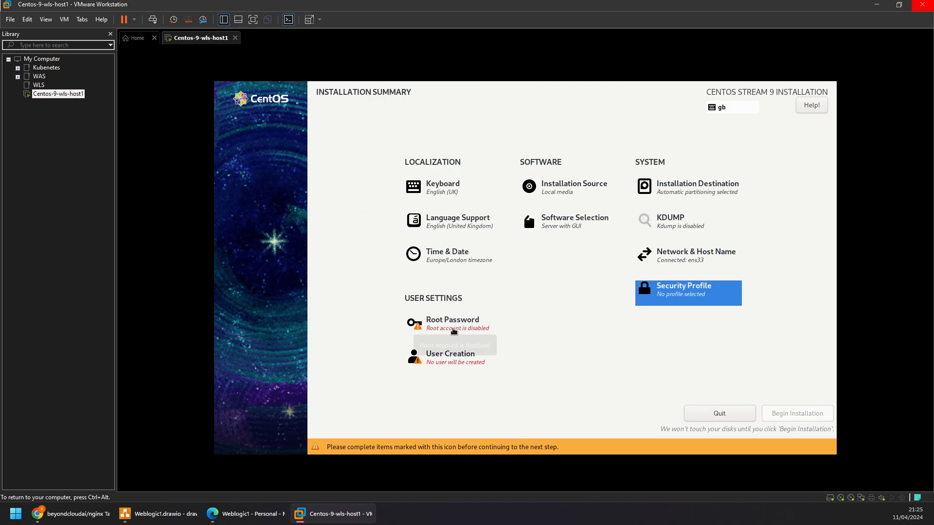
- Set and confirm the root password, allow root SSH login with password, and accept the short password
left_click(453, 329)
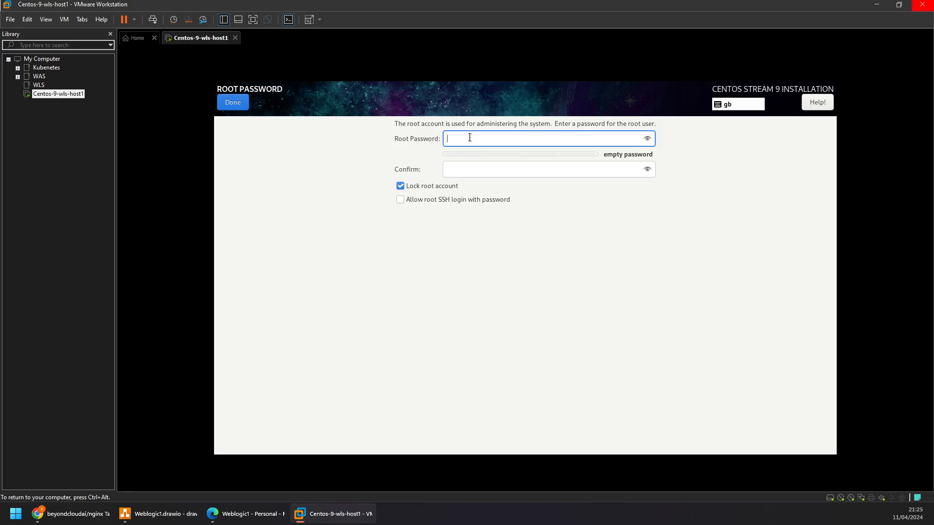
type("123")
key("Tab")
type("123")
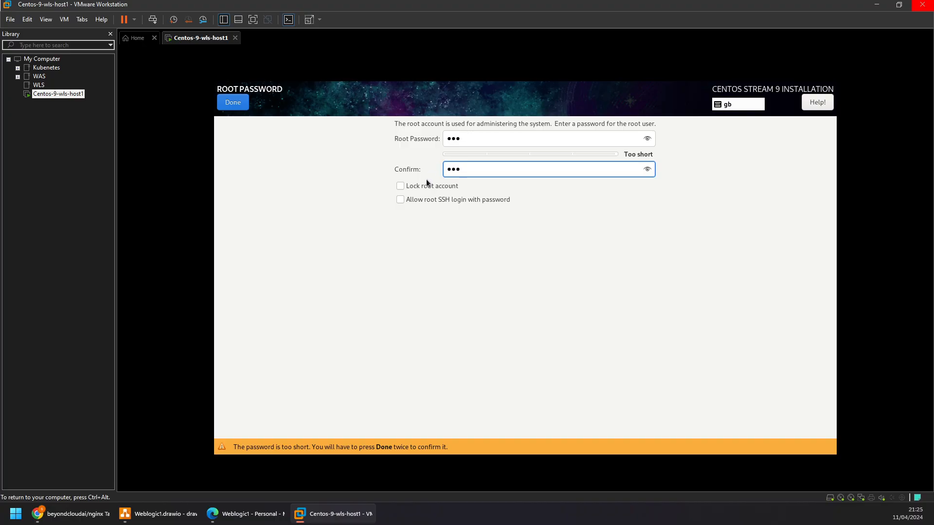
left_click(420, 202)
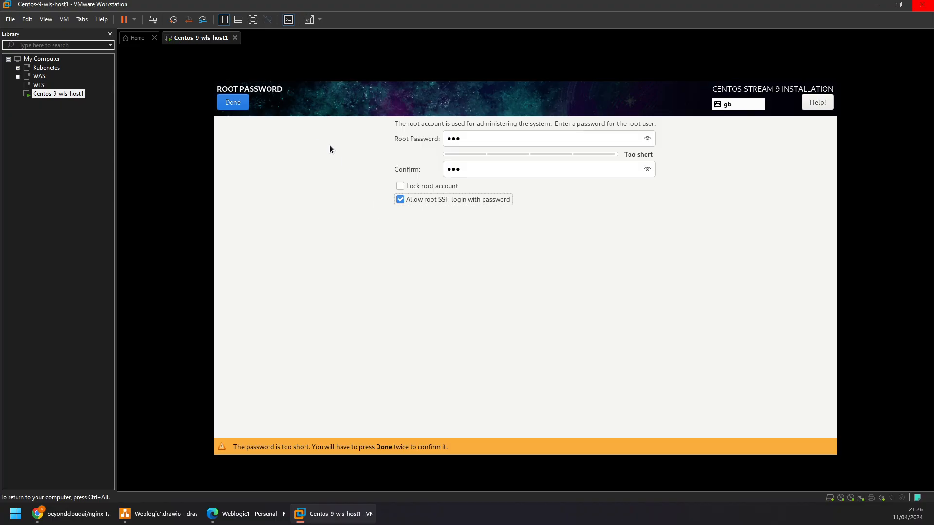
key("Num_Lock")
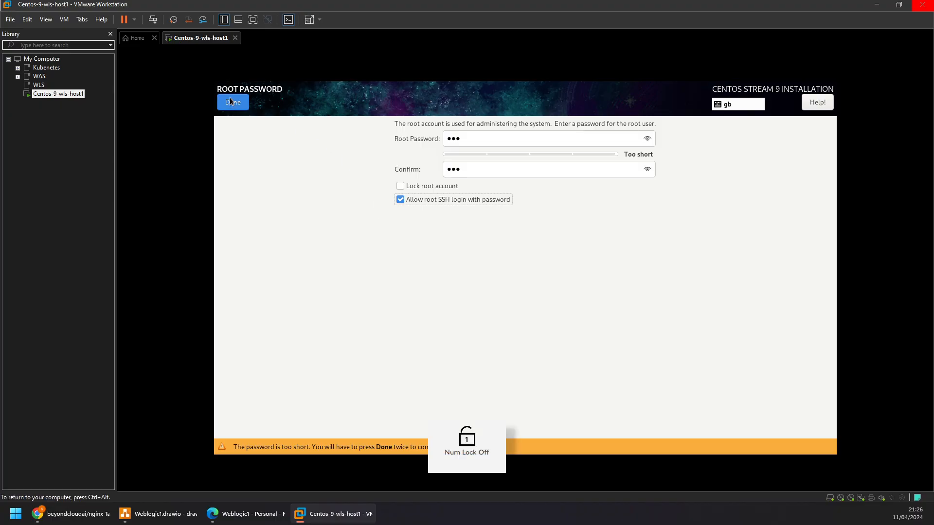
left_click(230, 104)
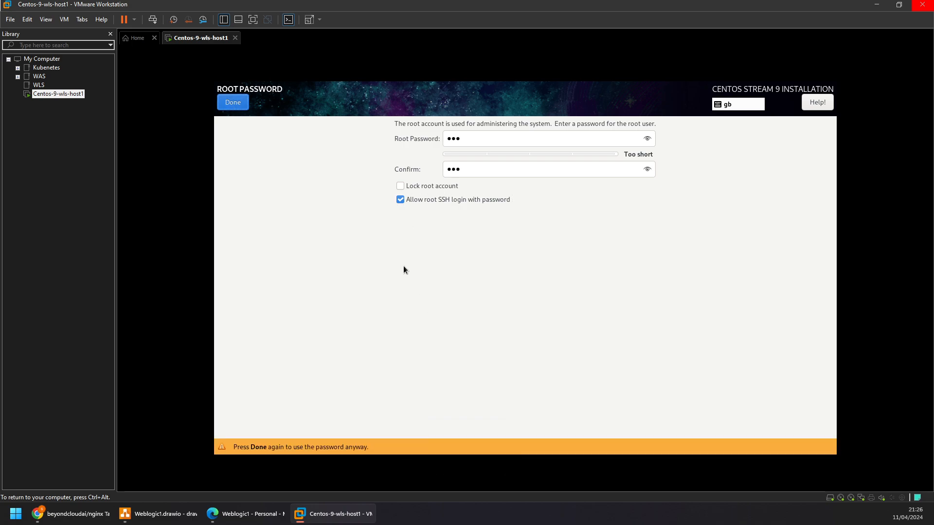
key("Num_Lock")
key("Num_Lock")
key("Num_Lock")
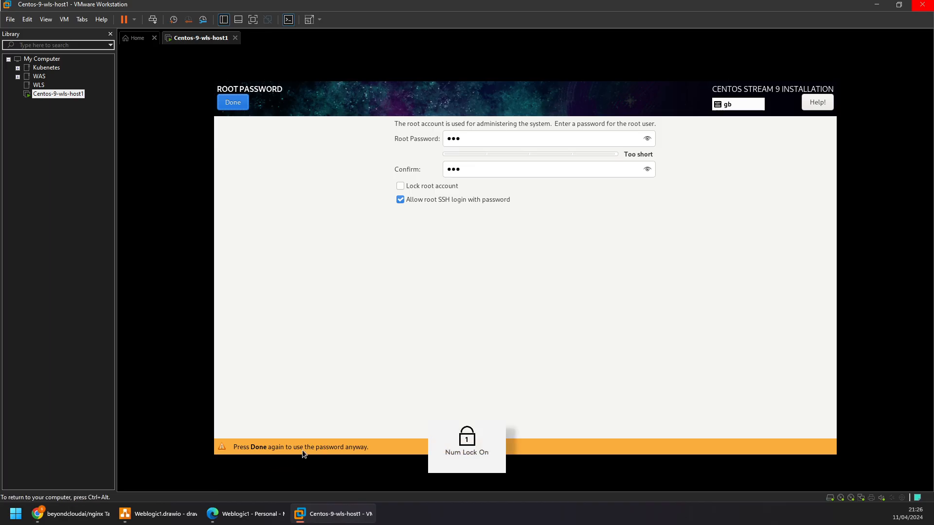
key("Num_Lock")
left_click(236, 103)
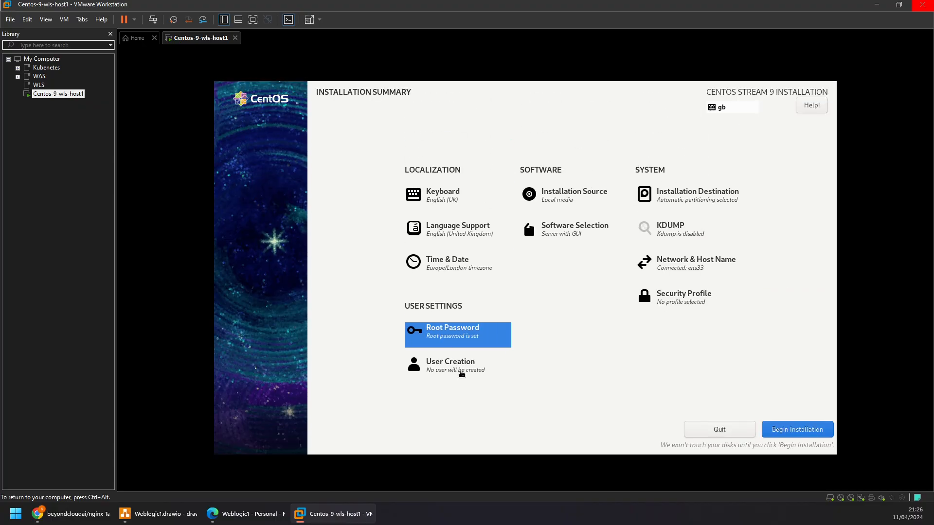
- Start creating a user account with wls as both its full name and user name
left_click(462, 371)
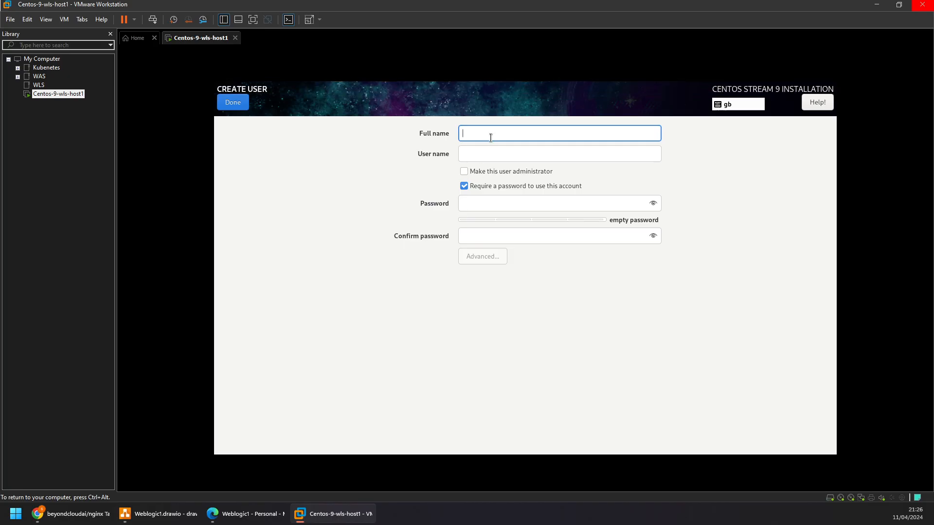
type("wls")
key("Tab")
key("Tab")
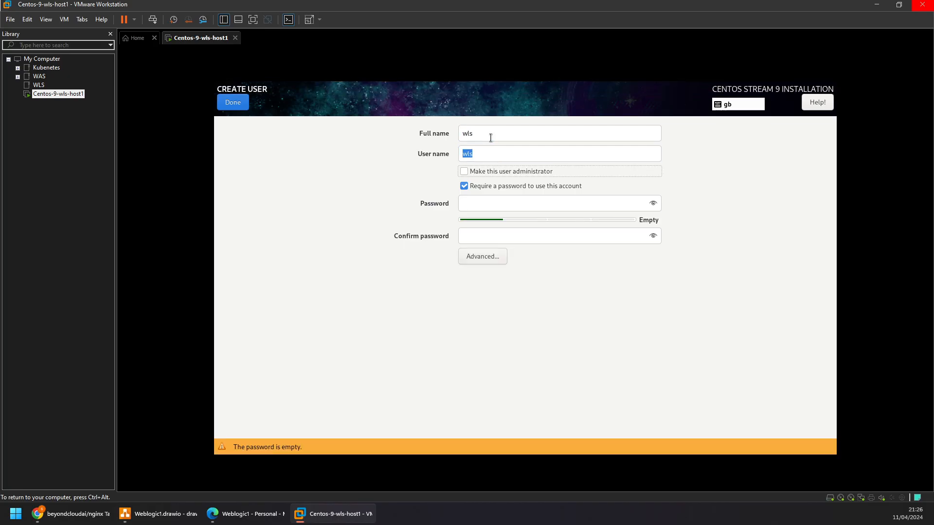
key("ctrl+alt")
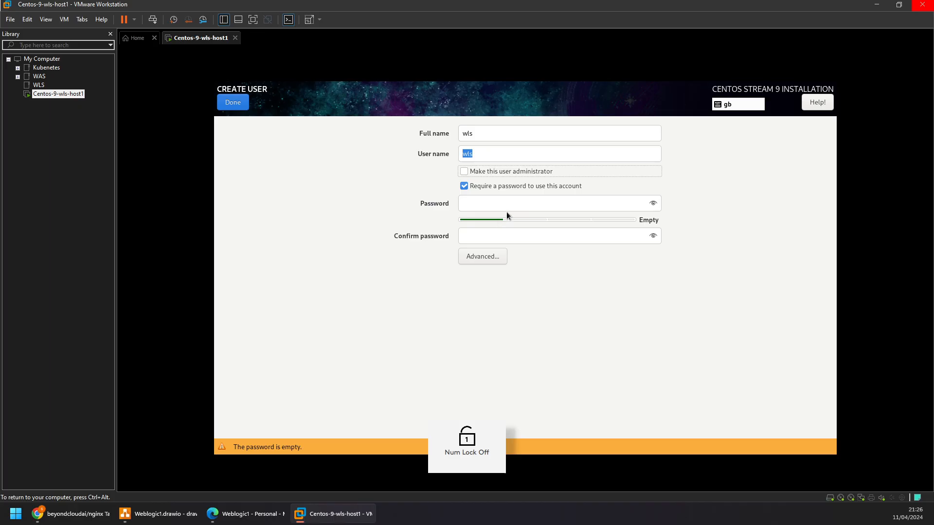
- Enter and confirm the wls account's password, make the user an administrator, and accept the short password
left_click(512, 203)
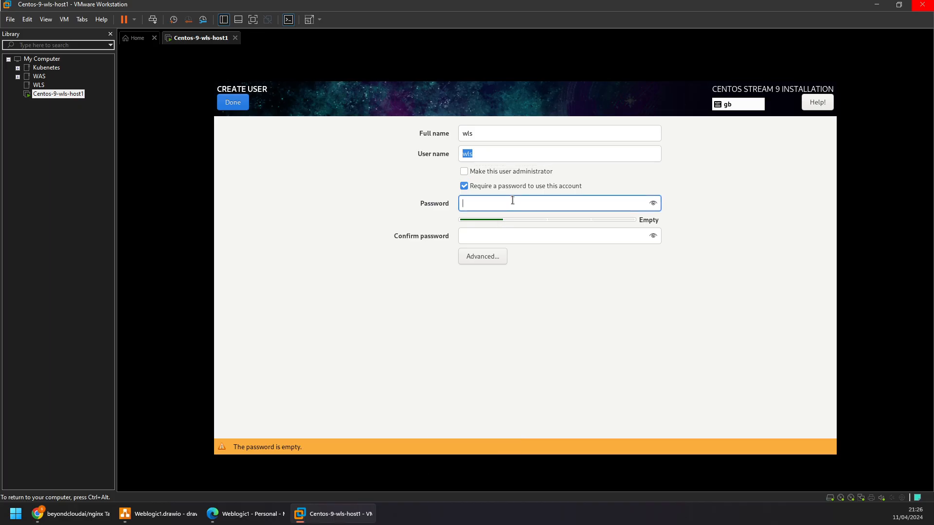
type("wls")
key("Tab")
type("wls")
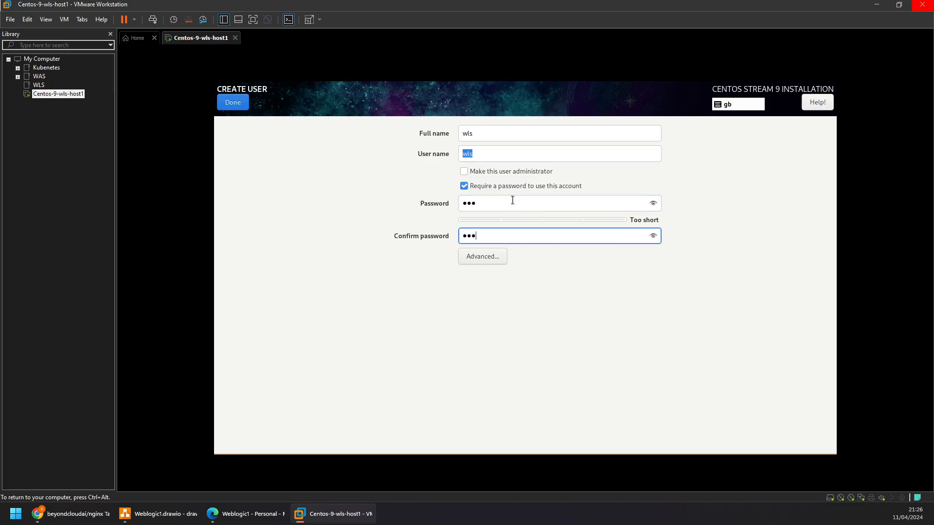
left_click(490, 173)
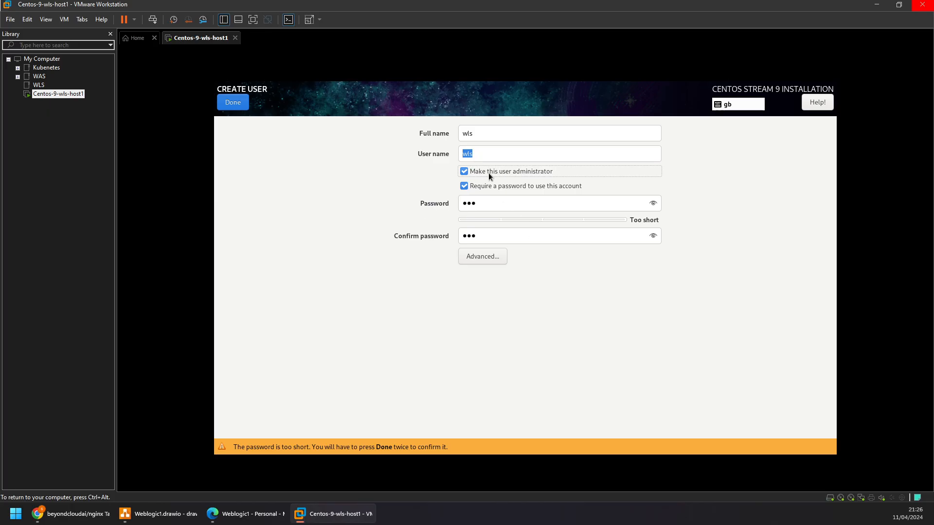
left_click(245, 104)
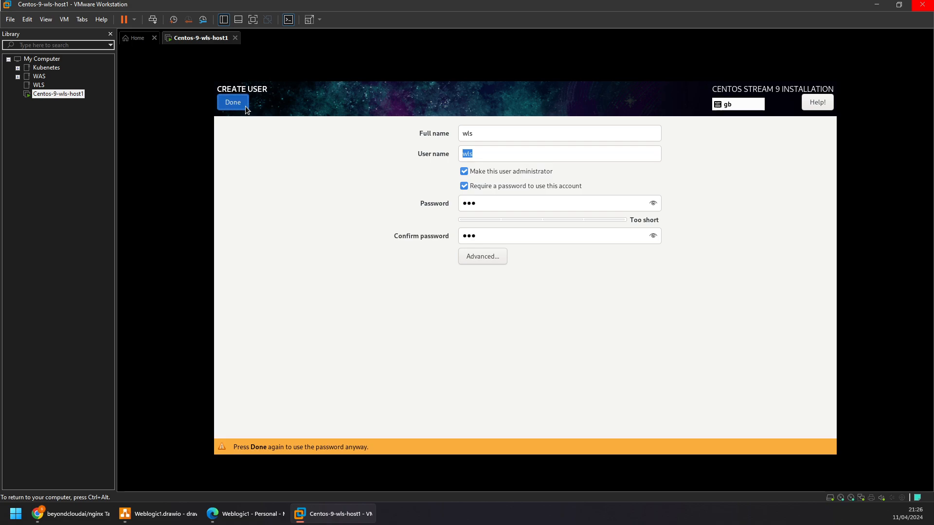
left_click(245, 105)
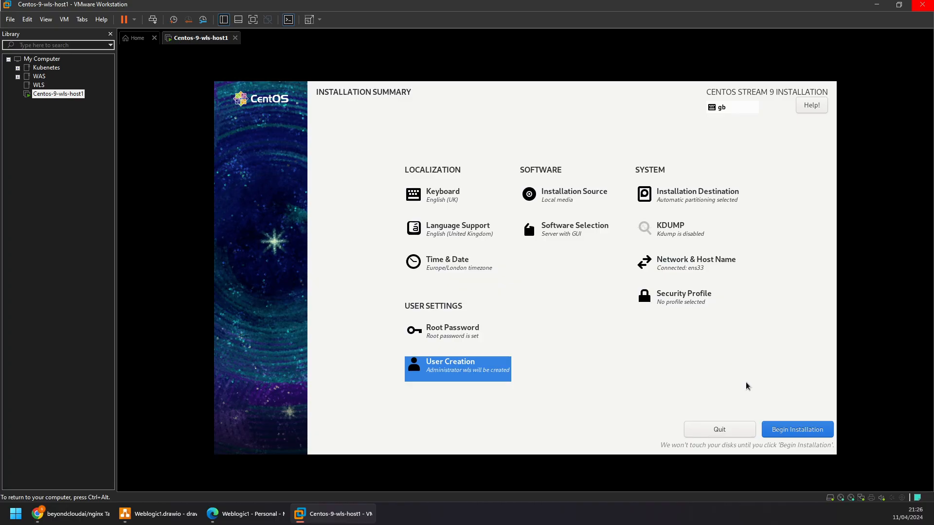
- Begin the CentOS Stream 9 installation and show the thumbnail bar of running machines
left_click(796, 429)
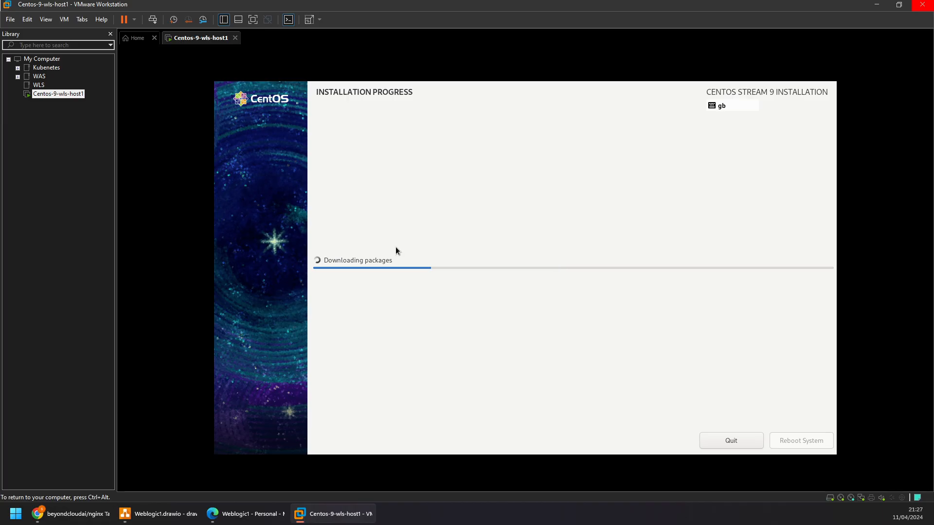
key("ctrl+alt")
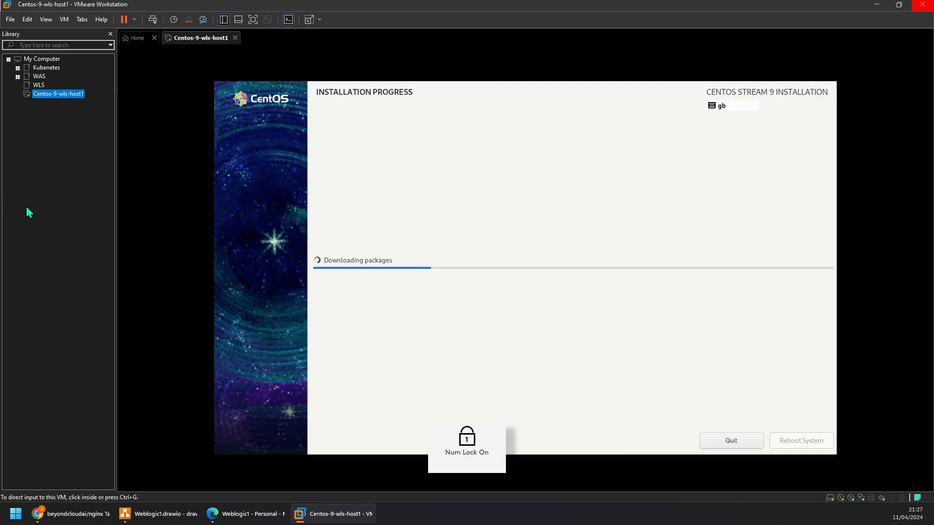
key("F12")
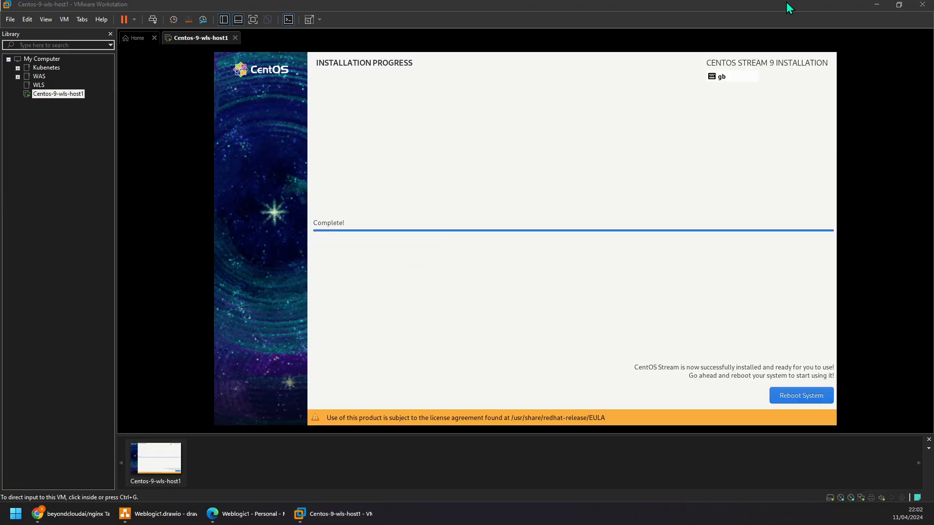
left_click(699, 11)
left_click(741, 269)
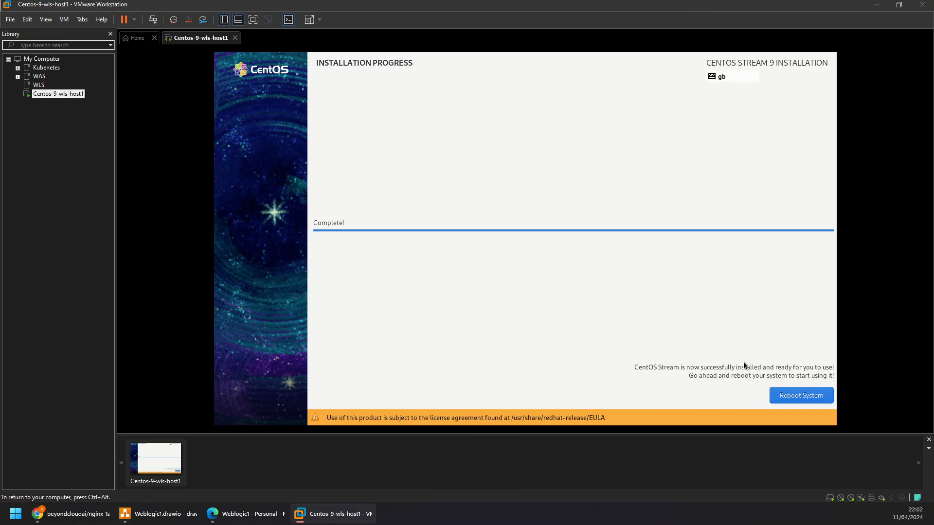
- Reboot the newly installed CentOS system and hide the virtual machine library
left_click(783, 396)
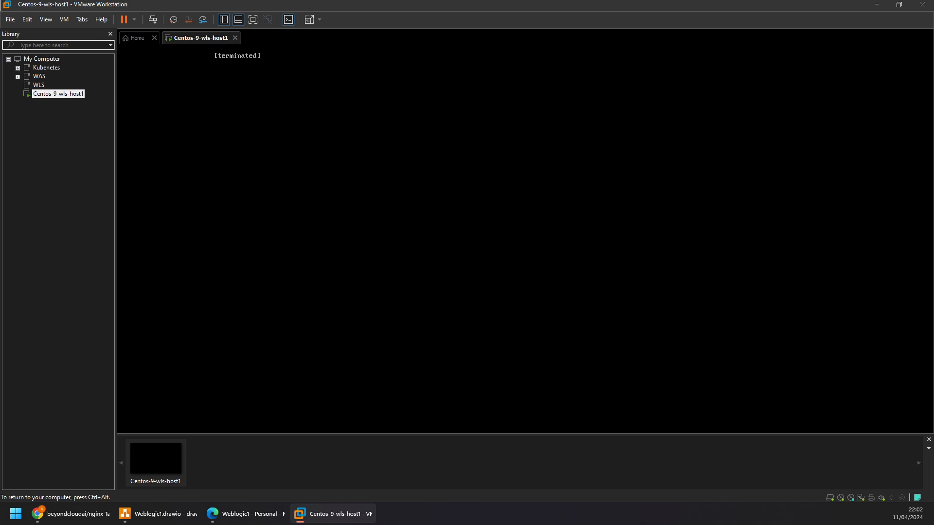
key("ctrl+alt")
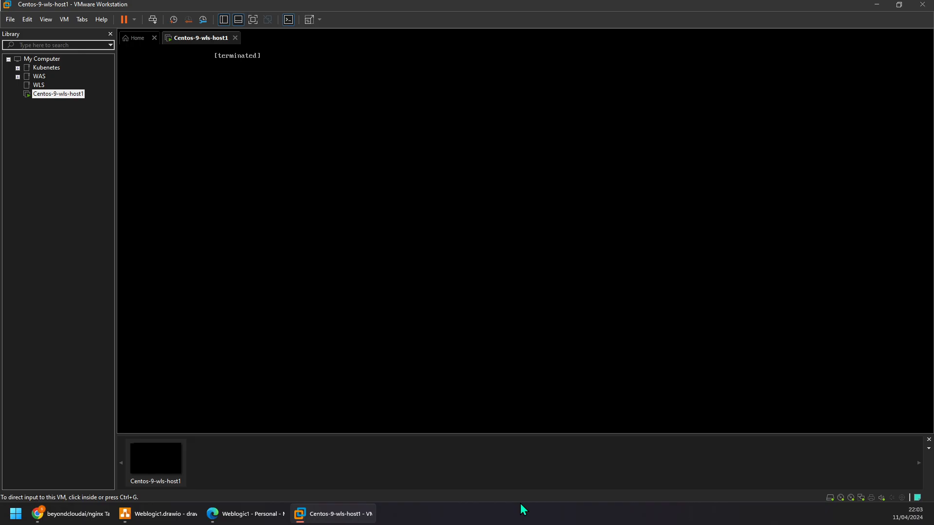
key("F9")
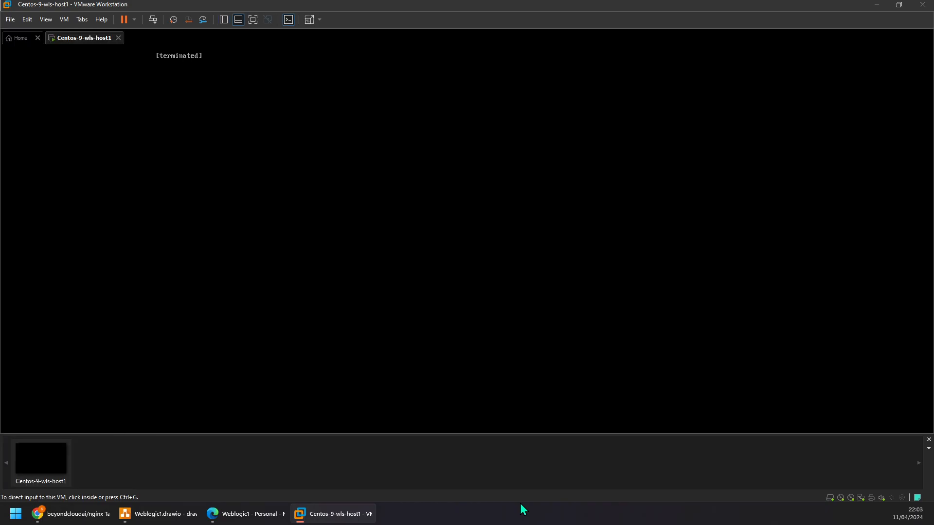